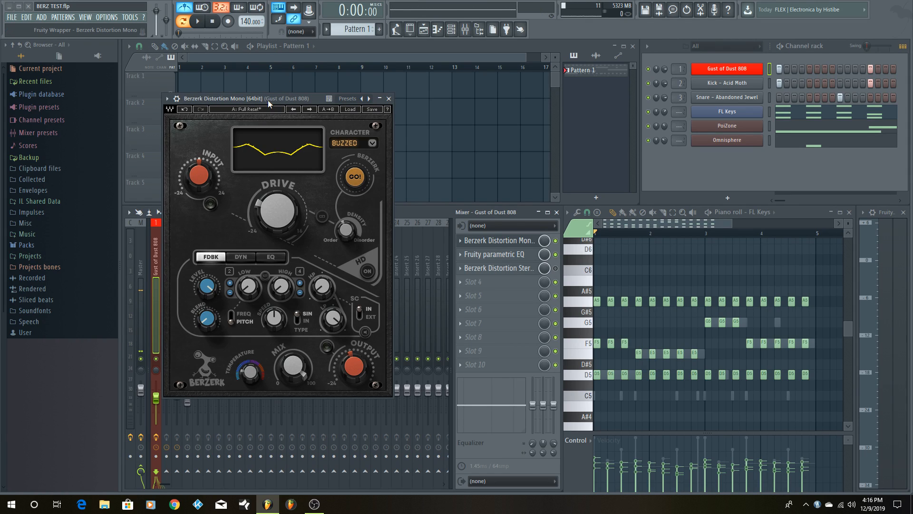
Move the Berzerk Distortion Mono window slightly up, audition the pattern through the current effects, and stop playback.
mouse_move(250, 100)
mouse_down()
mouse_move(283, 80)
mouse_move(249, 89)
mouse_up()
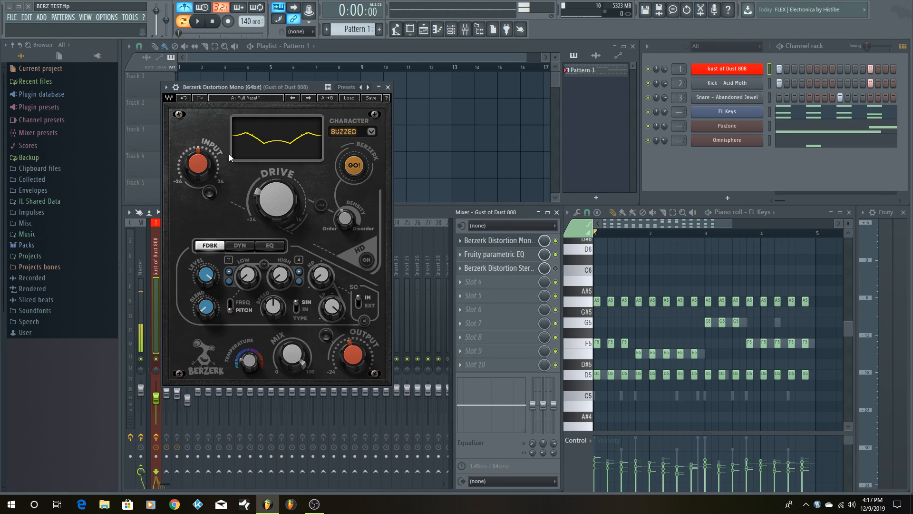
key(space)
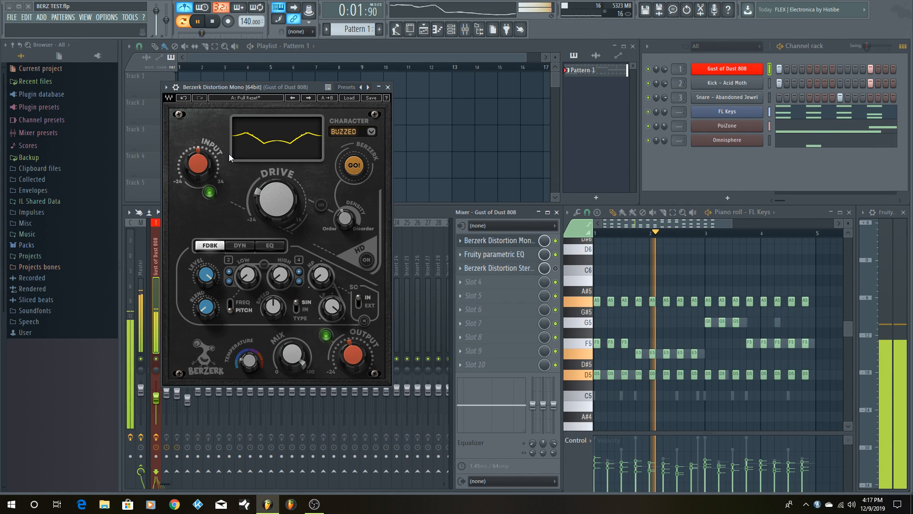
click(216, 24)
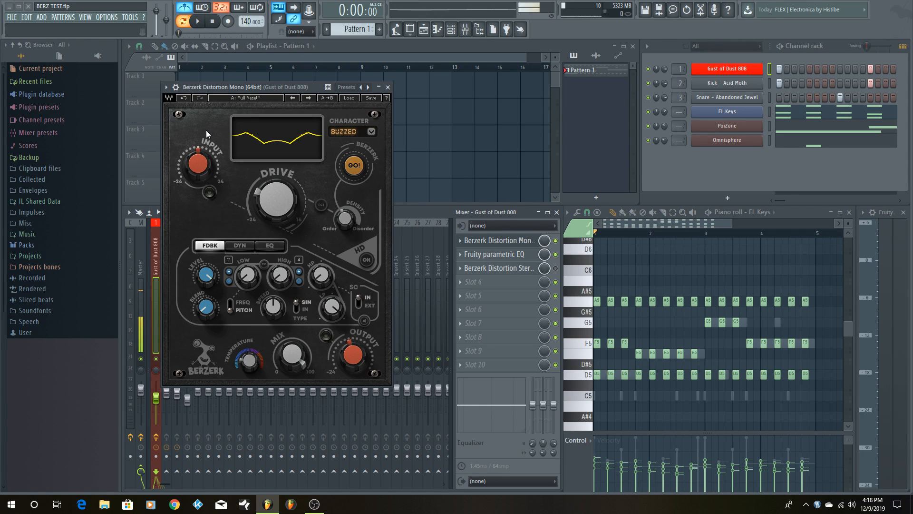
Open the Berzerk Distortion Stereo effect from slot 3 of the Gust of Dust 808 mixer track.
click(518, 256)
click(518, 256)
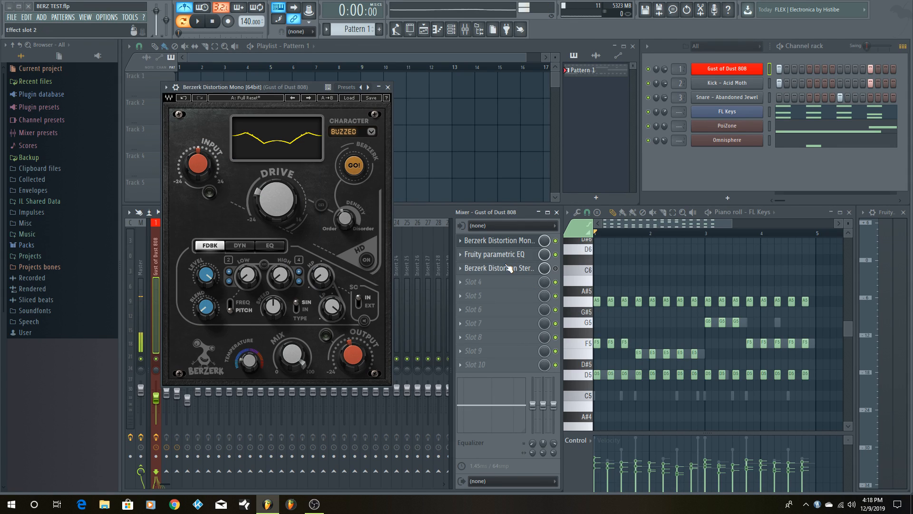
click(499, 269)
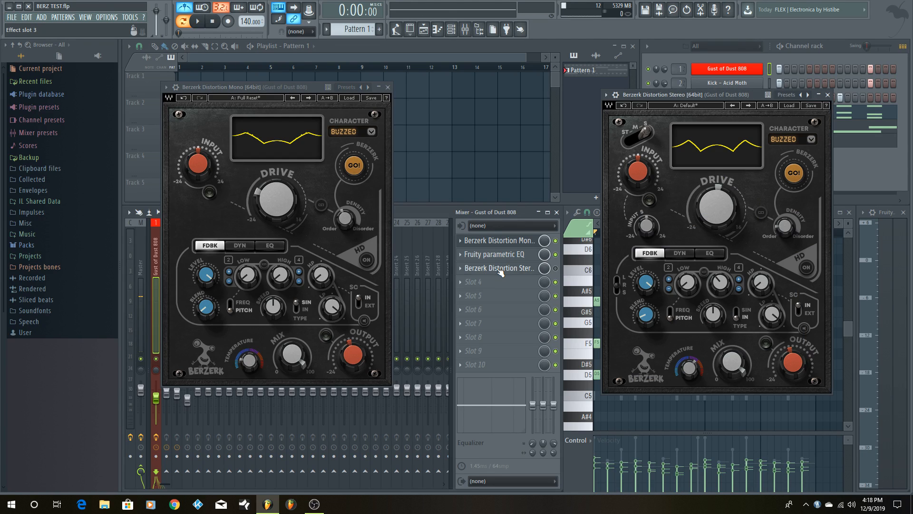
Step the stereo distortion's Stereo Mode repeatedly through Stereo, Mid and Sides, finishing on Stereo.
click(630, 141)
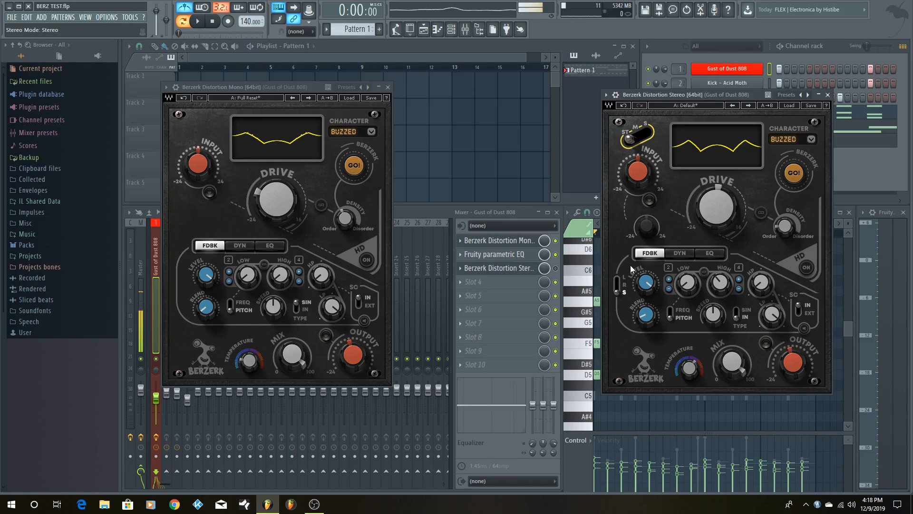
click(637, 134)
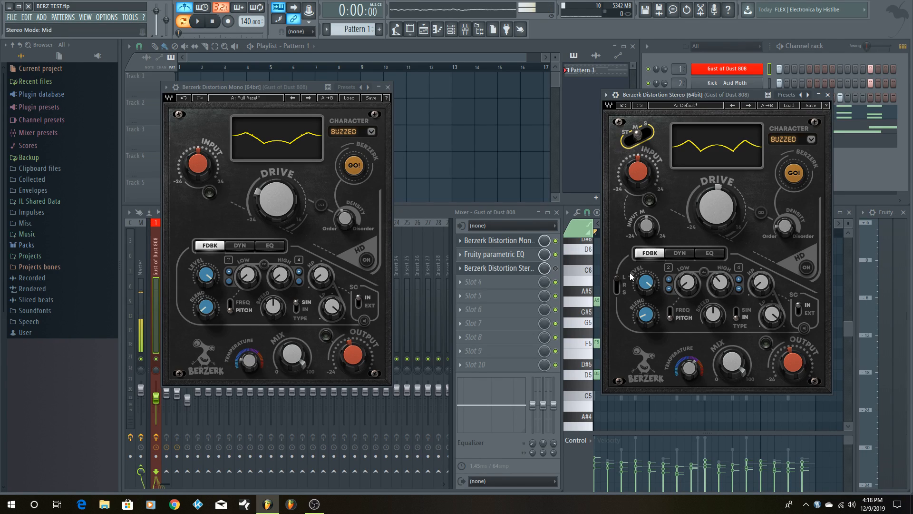
click(647, 125)
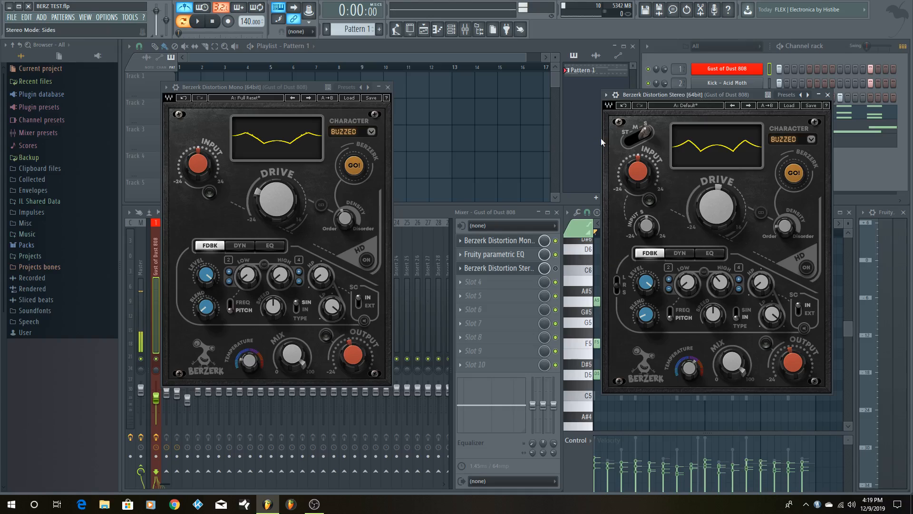
click(628, 141)
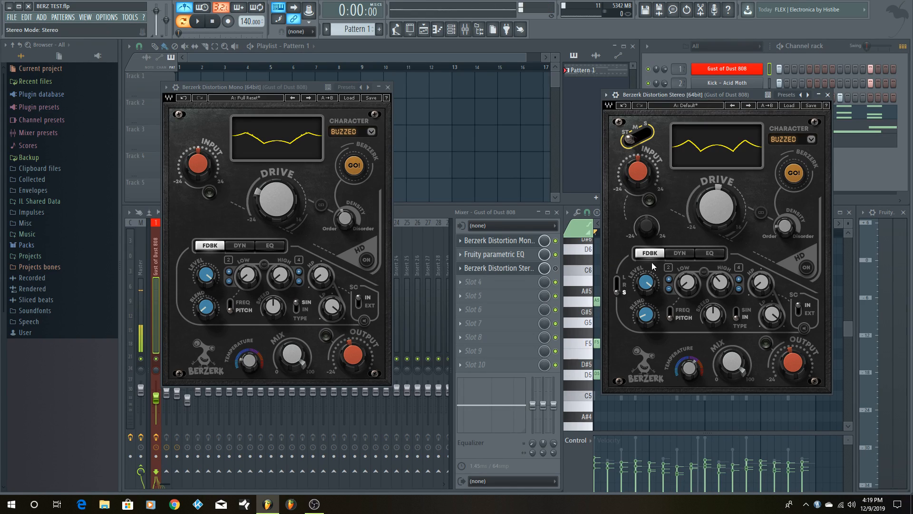
click(636, 132)
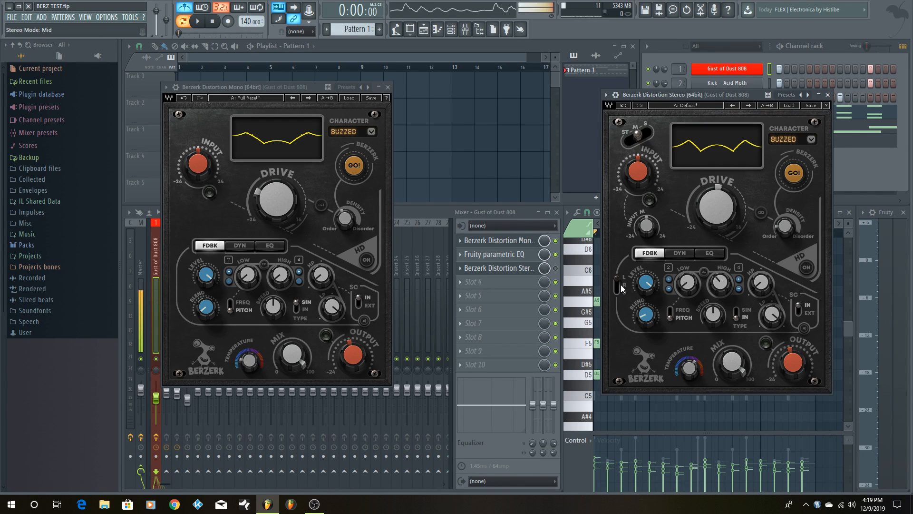
click(644, 130)
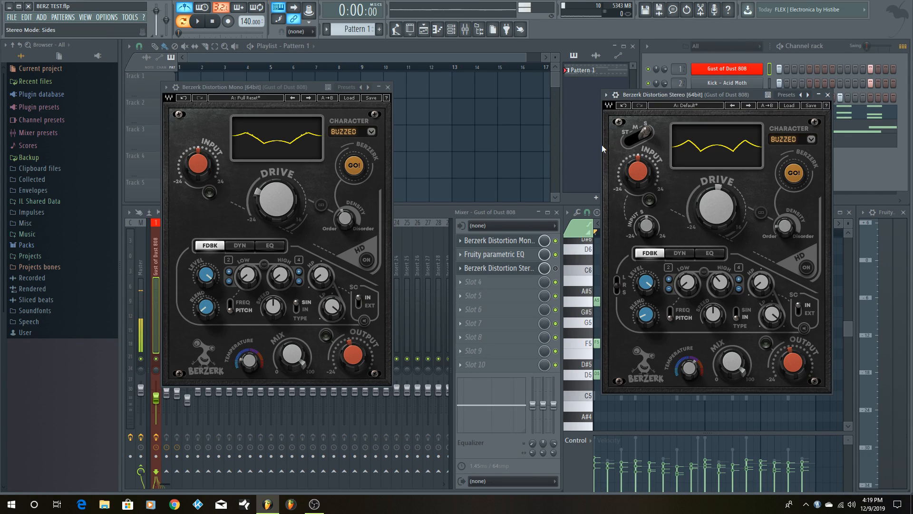
click(624, 138)
Cycle the feedback sync mode through Right and Left, and return it to the S position.
click(619, 287)
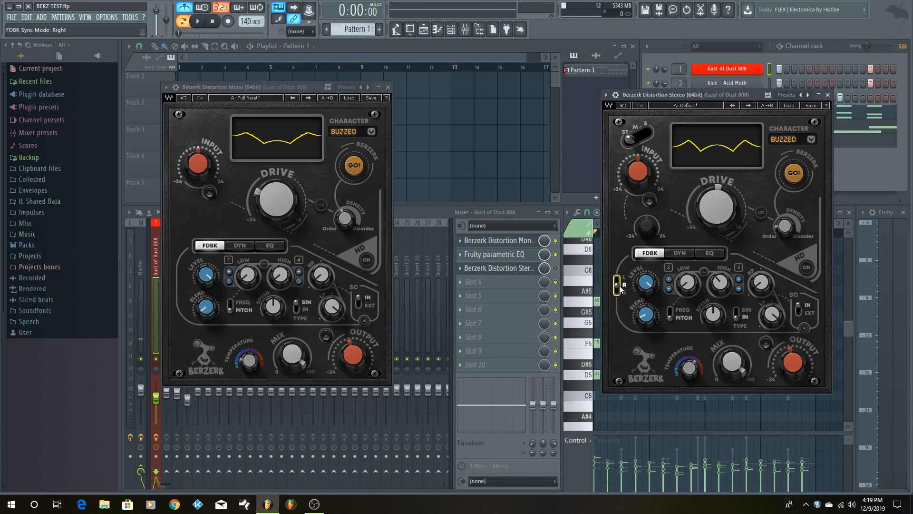
click(618, 288)
click(618, 288)
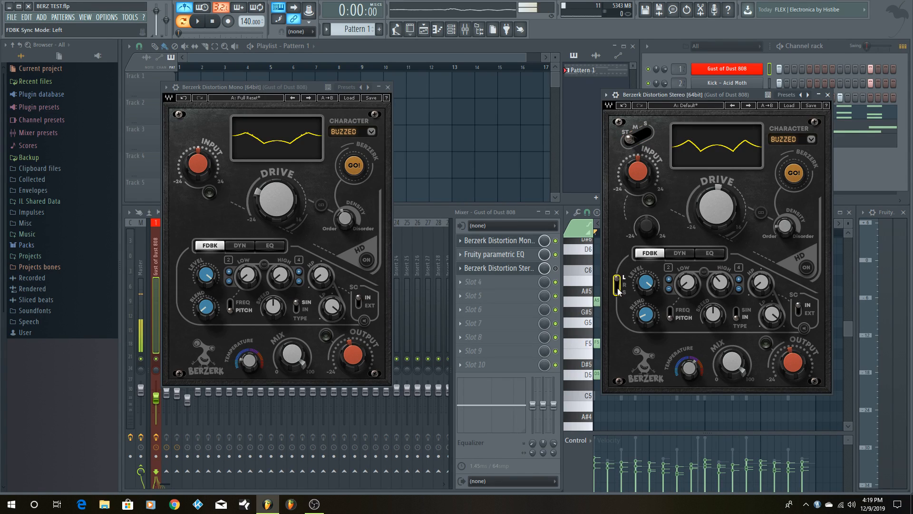
click(618, 289)
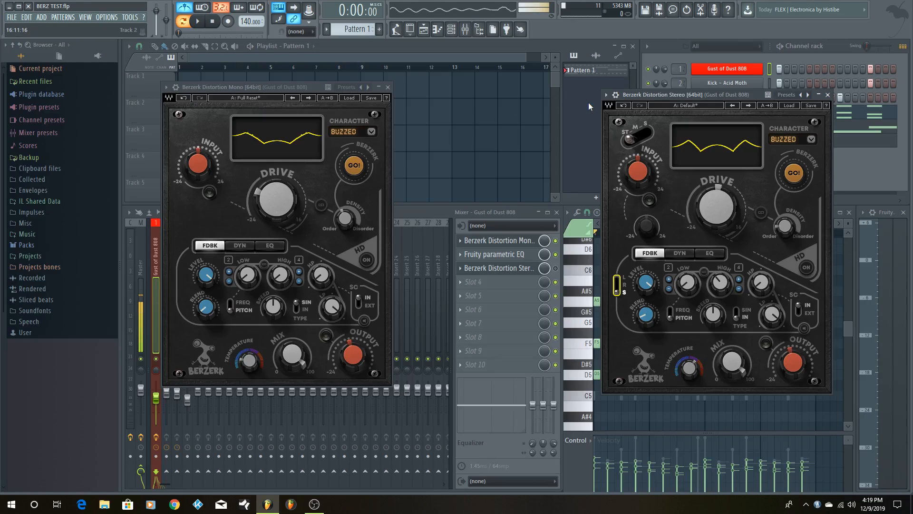
Demonstrate the Sides setting of the Stereo Mode switch and return it to Stereo.
click(640, 134)
click(646, 133)
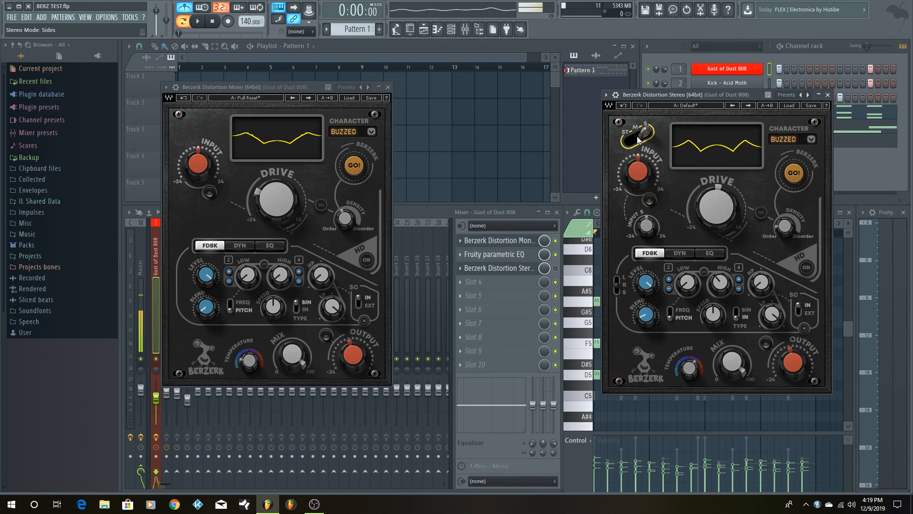
click(633, 138)
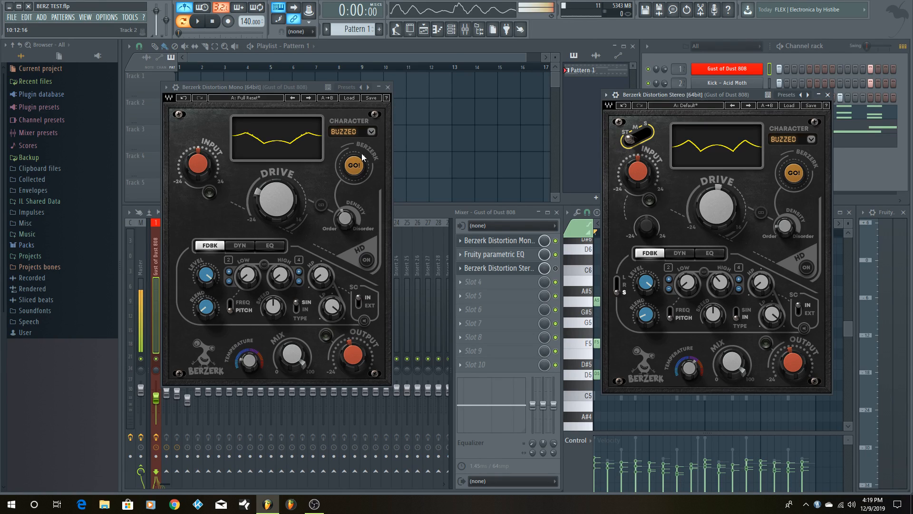
Close the Berzerk Distortion Mono window and bypass that effect in slot 1 of the mixer track.
click(389, 88)
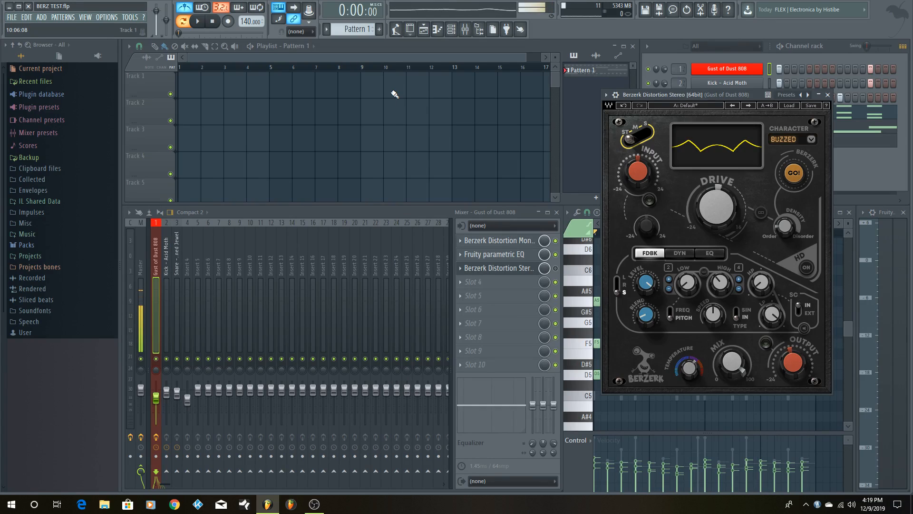
click(555, 241)
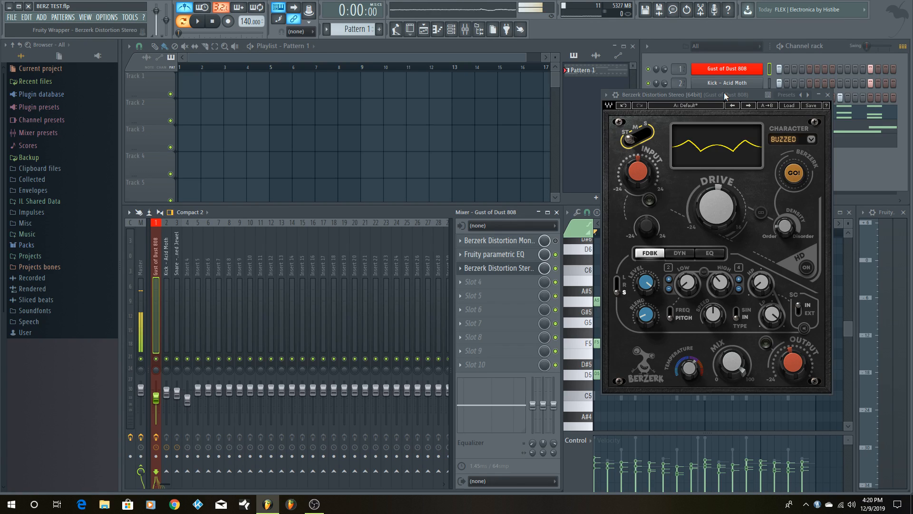
Compare the Mid and Sides settings of the Stereo Mode twice, returning to Stereo each time.
click(637, 134)
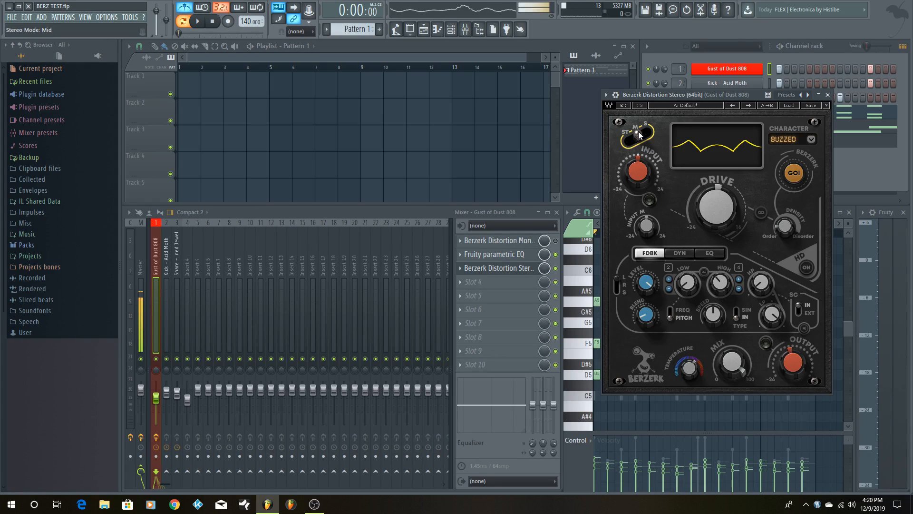
click(646, 128)
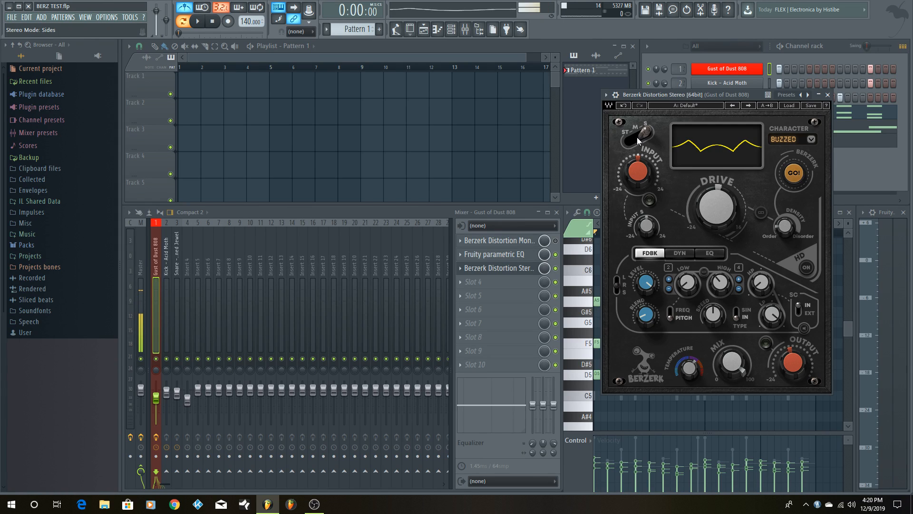
click(637, 137)
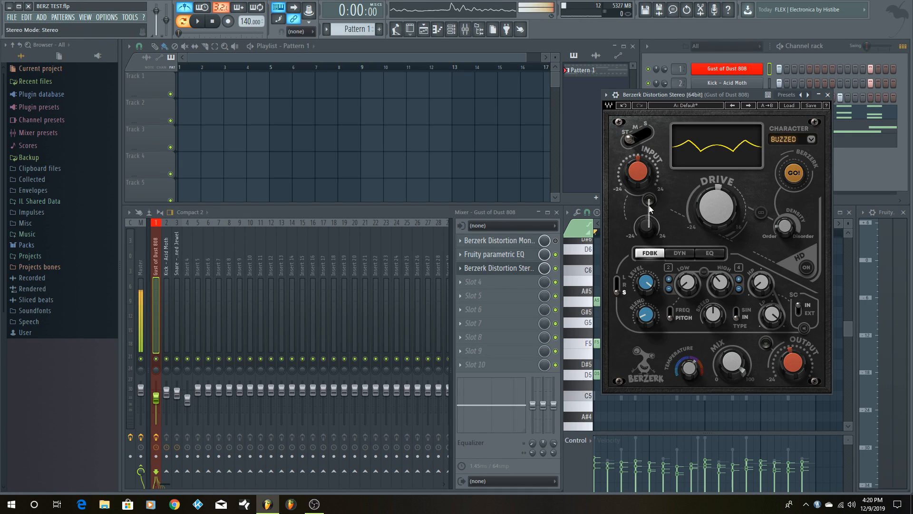
click(638, 136)
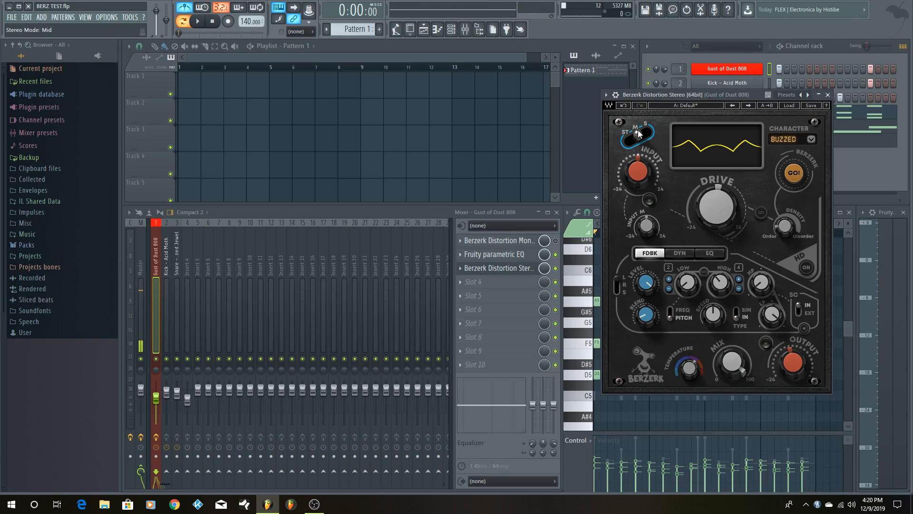
click(645, 127)
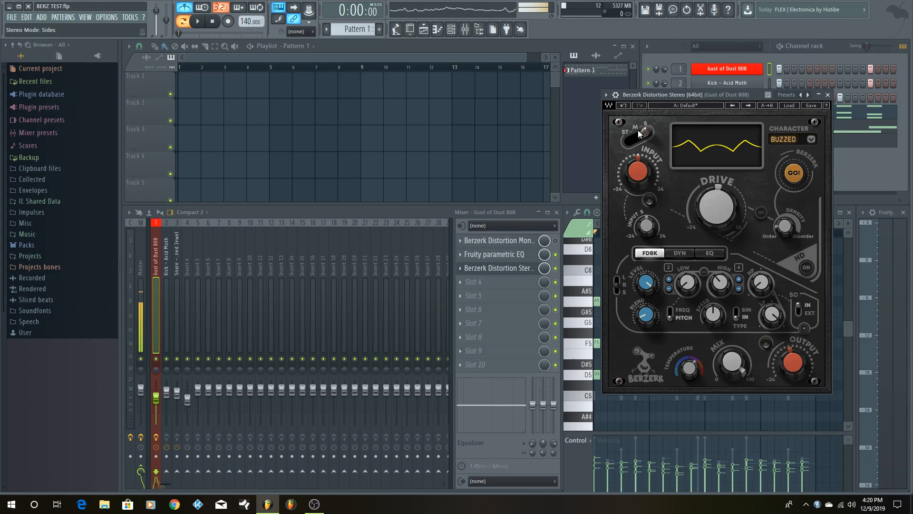
click(638, 130)
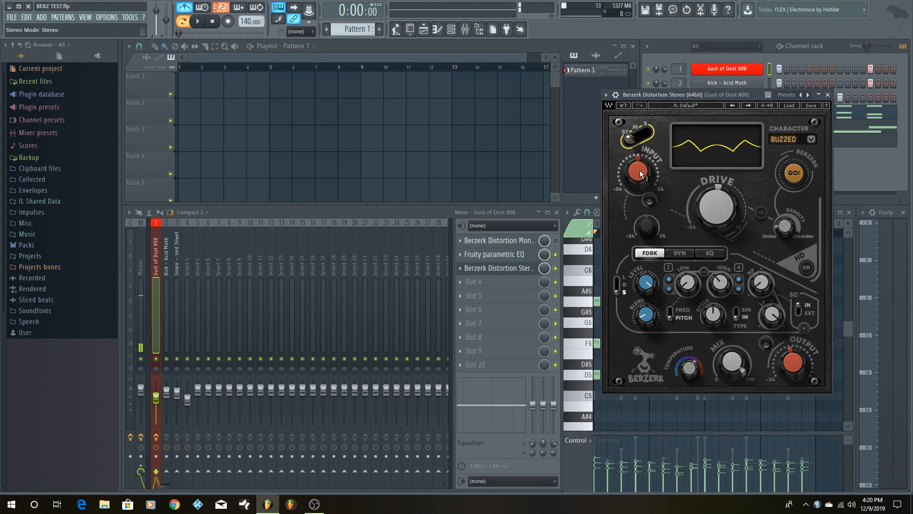
Switch the Stereo Mode to Mid to examine the Input M and Drive knobs, and change it to Sides.
click(641, 137)
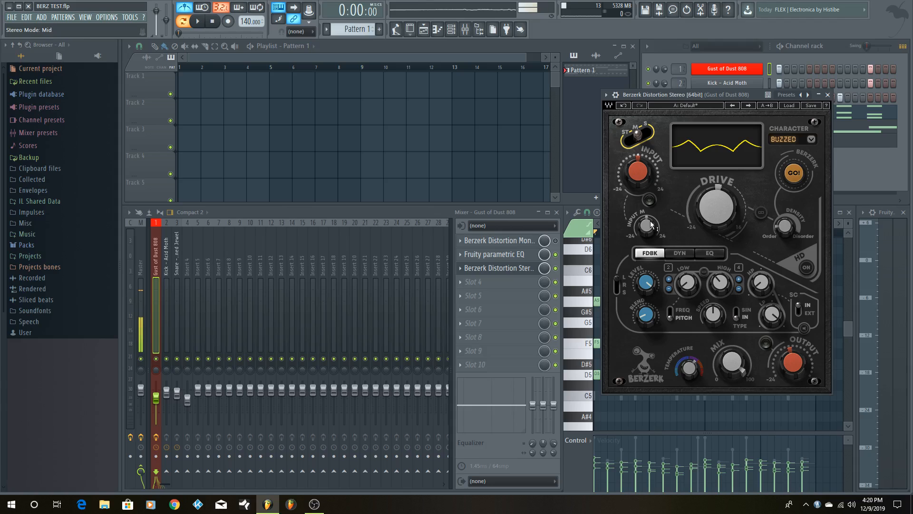
mouse_move(651, 224)
mouse_move(709, 203)
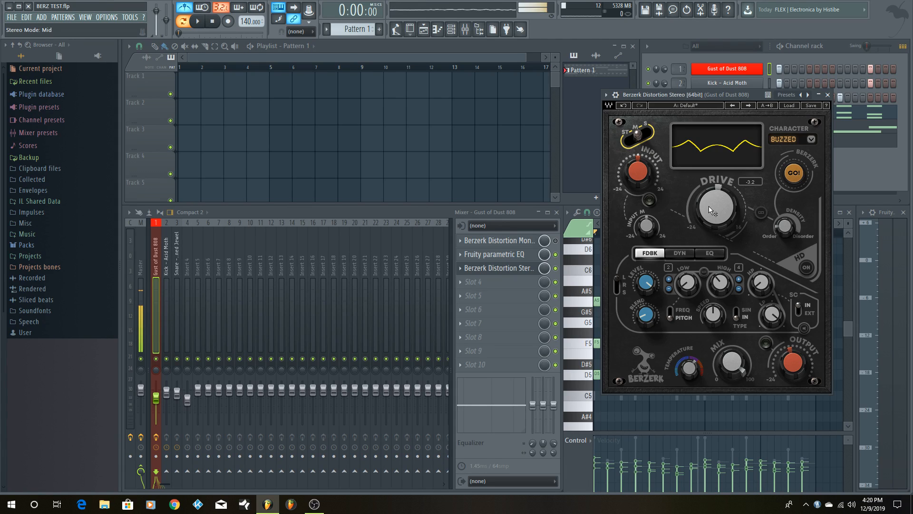
click(628, 139)
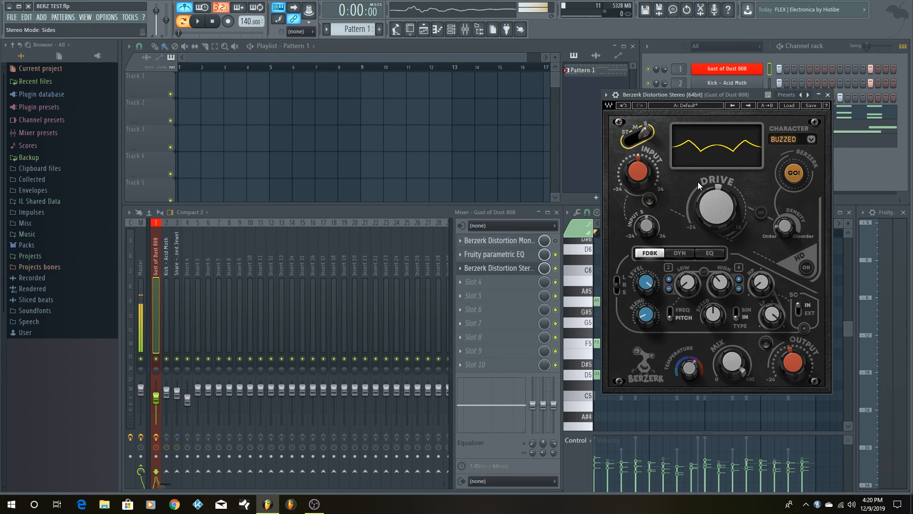
mouse_move(713, 200)
Bring the channel rack forward, select the Gust of Dust 808 channel for playing, and return to the stereo distortion window.
click(809, 41)
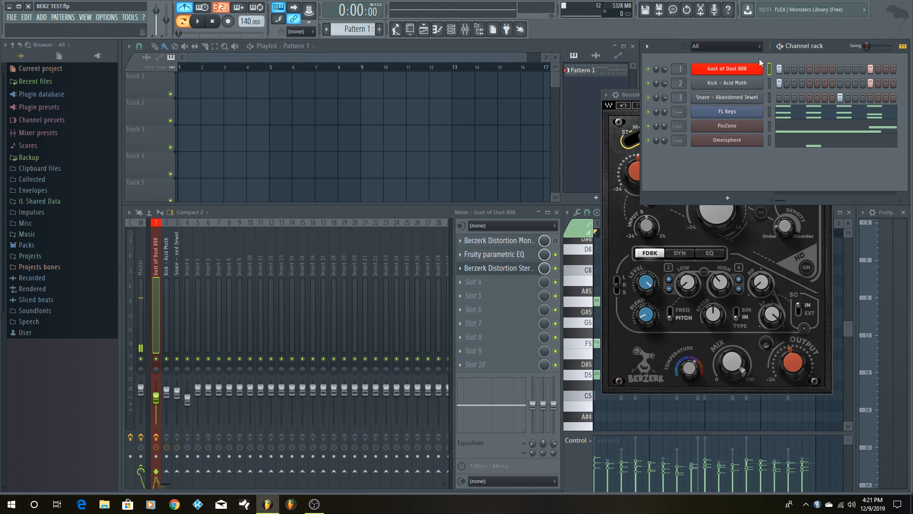
right_click(771, 69)
click(770, 69)
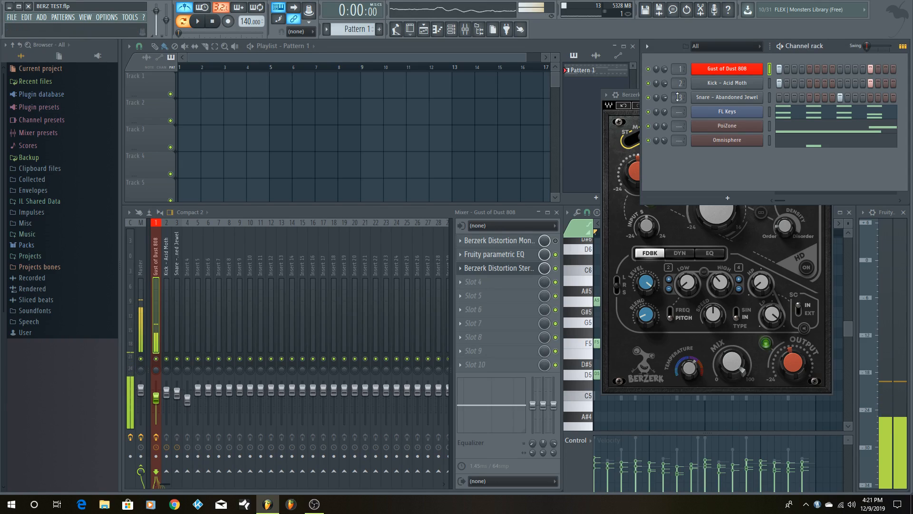
click(612, 167)
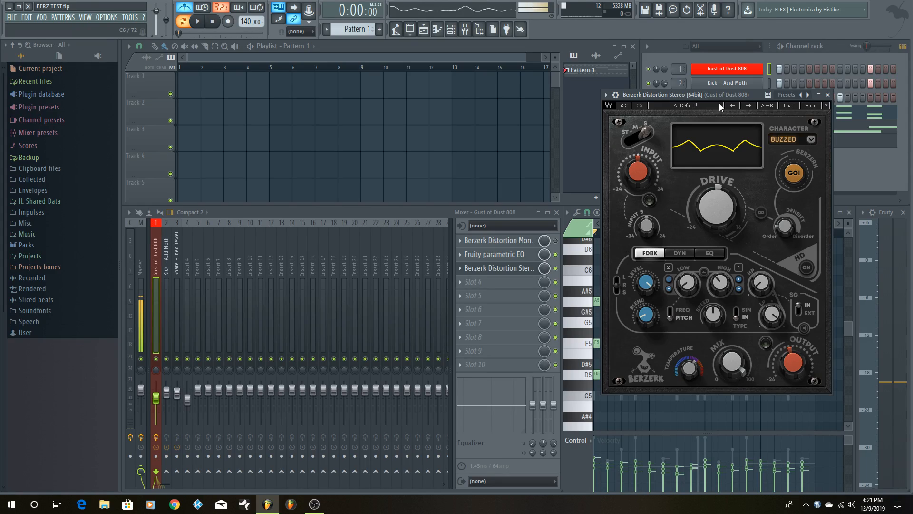
Set the Stereo Mode to Stereo and move the plugin window clear of the channel rack and piano roll.
click(641, 136)
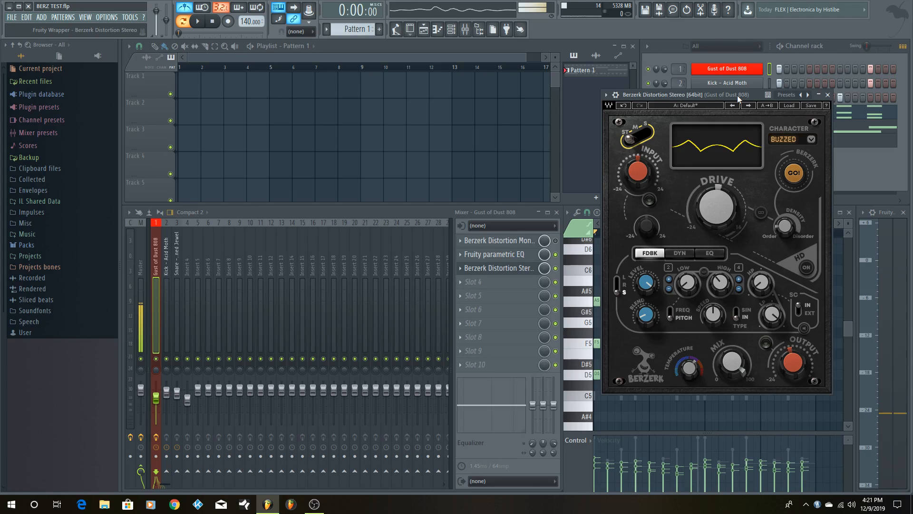
drag(737, 92, 407, 72)
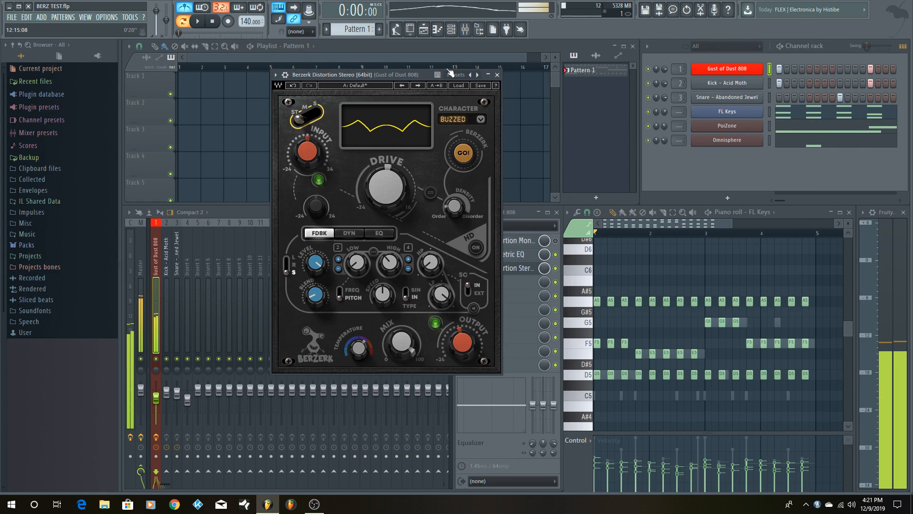
Look through the available distortion characters and change the Character setting to Trippy.
click(479, 120)
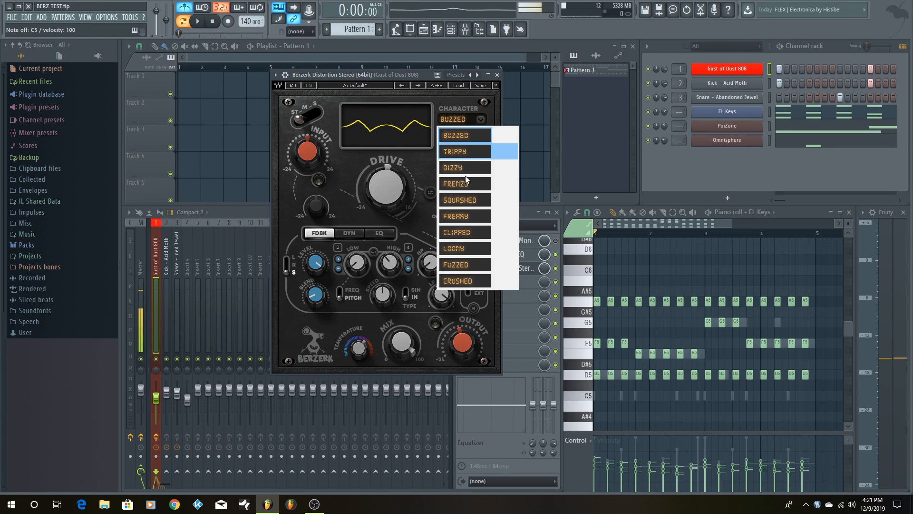
click(455, 104)
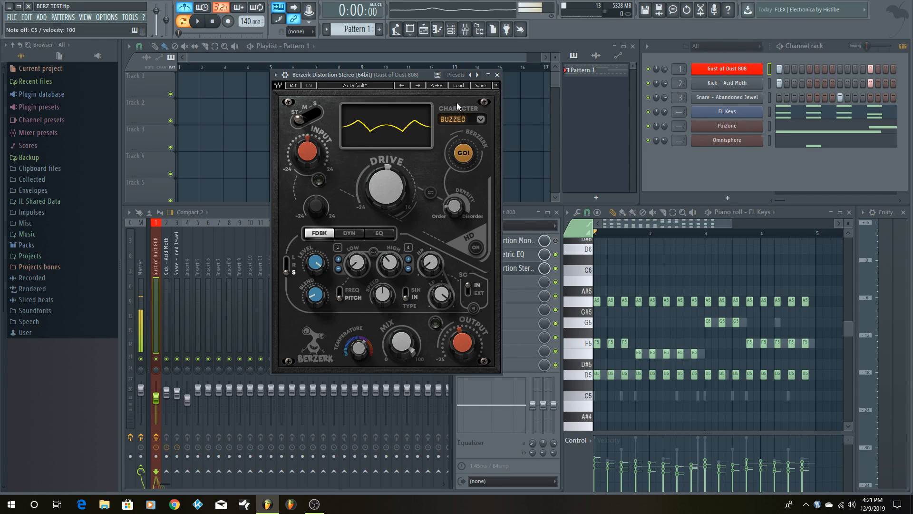
scroll(464, 120, down, 1)
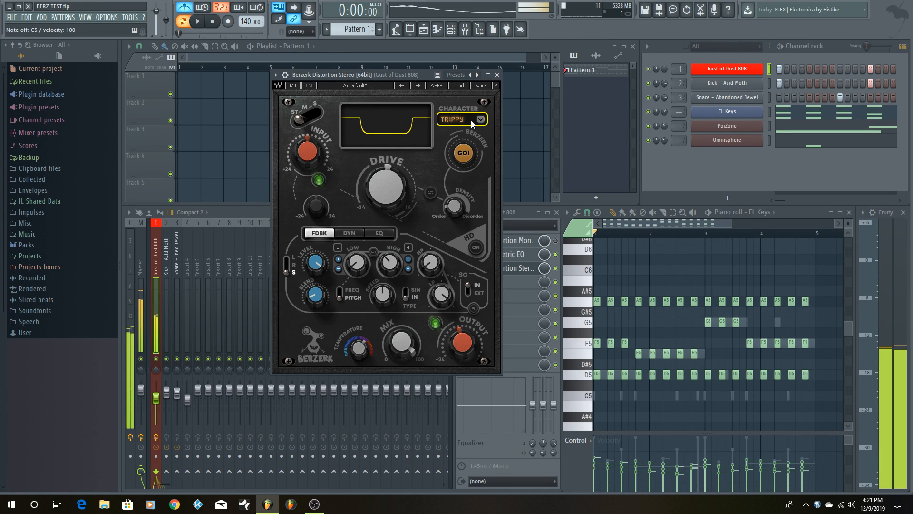
Audition the Dizzy, Frenzy and Freaky distortion characters and set Character to Buzzed.
scroll(469, 120, down, 1)
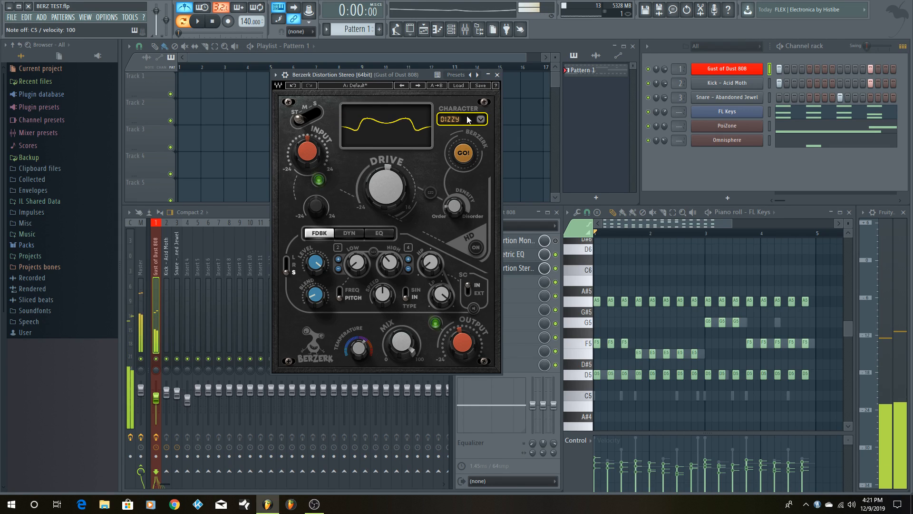
scroll(469, 120, down, 1)
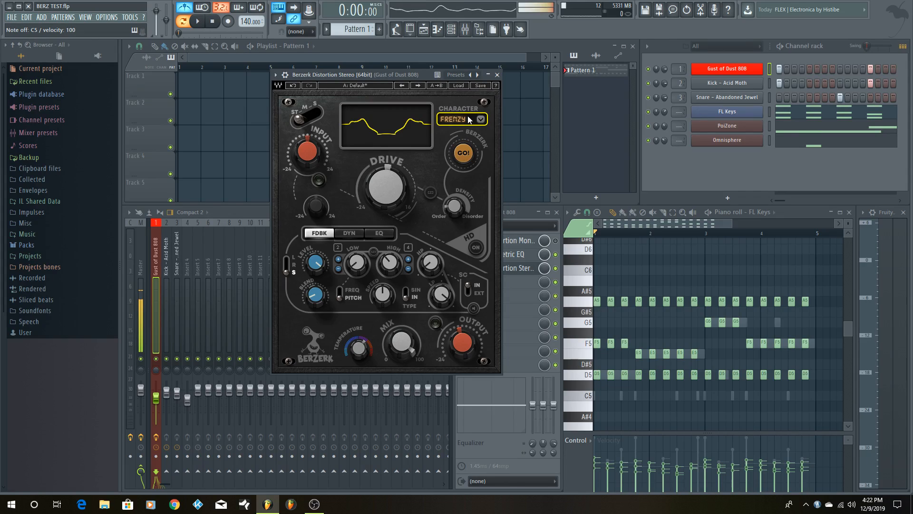
click(469, 120)
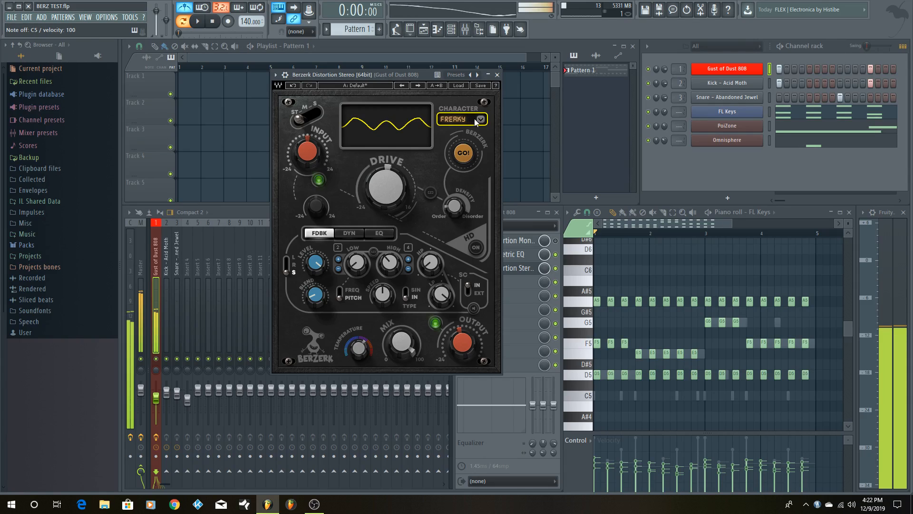
click(482, 120)
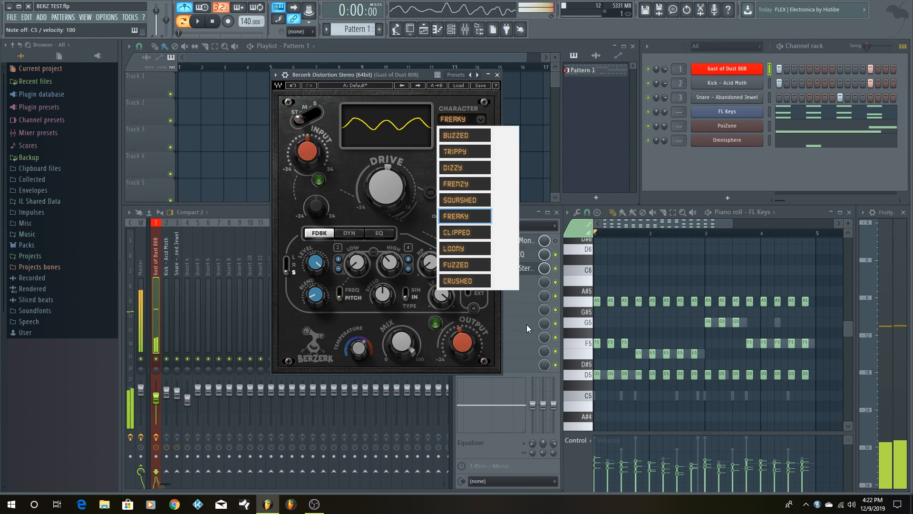
click(456, 136)
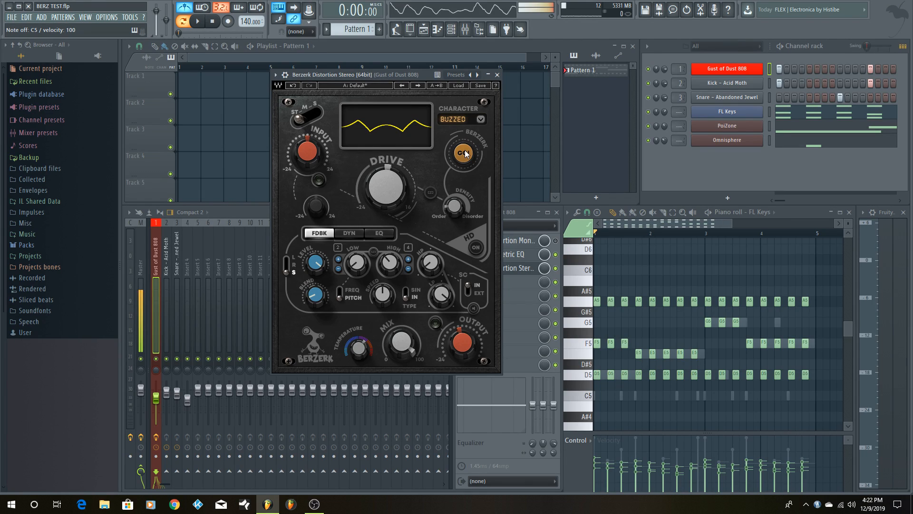
Raise the Drive slightly and look through the distortion characters, keeping Buzzed selected.
mouse_move(460, 205)
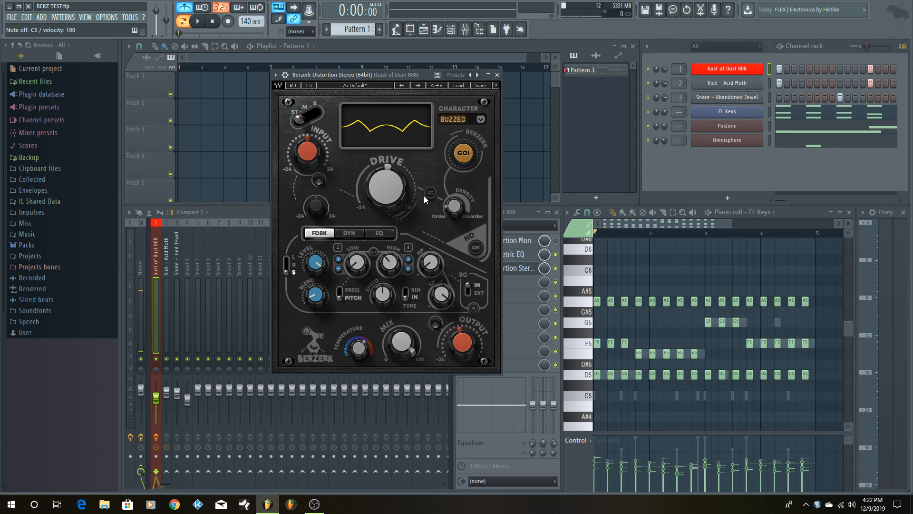
mouse_move(389, 189)
mouse_down()
mouse_move(388, 210)
mouse_move(391, 192)
mouse_up()
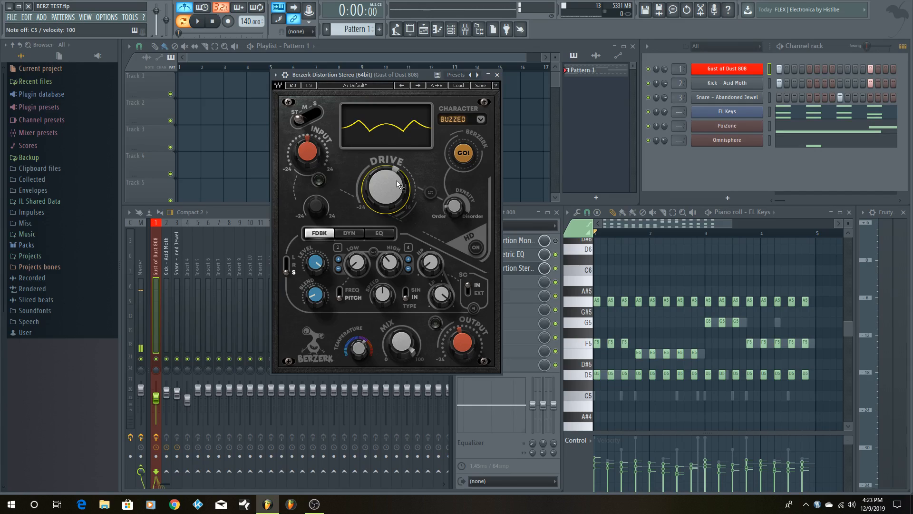
mouse_move(397, 185)
click(481, 119)
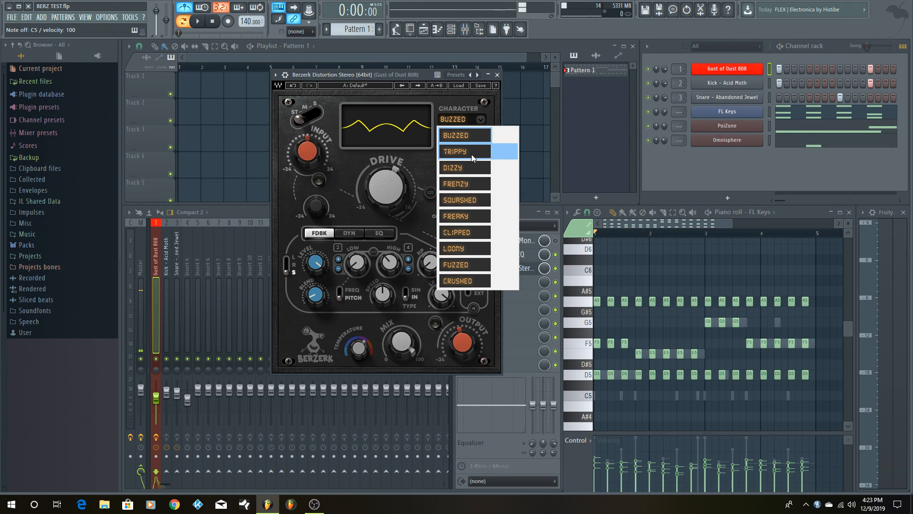
click(456, 105)
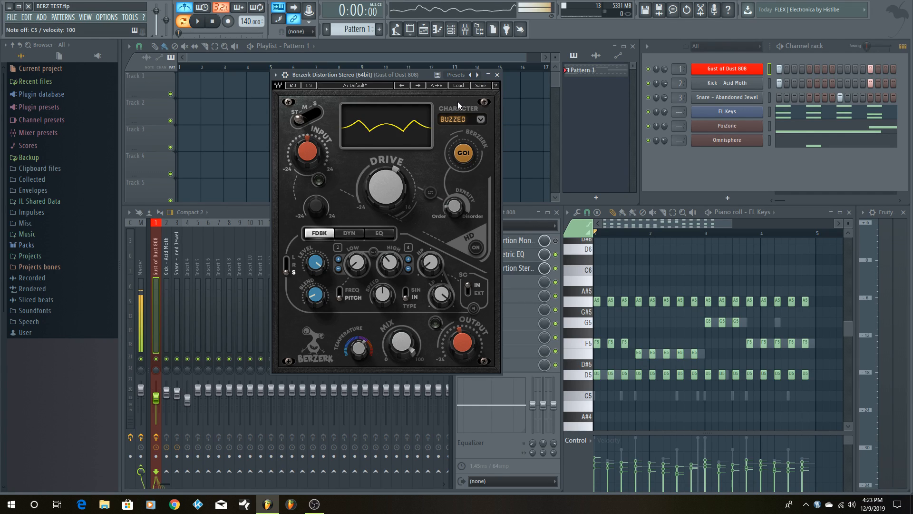
Trigger the Berzerk GO! control and audition changes to the Density and Drive knobs with the 808.
click(467, 156)
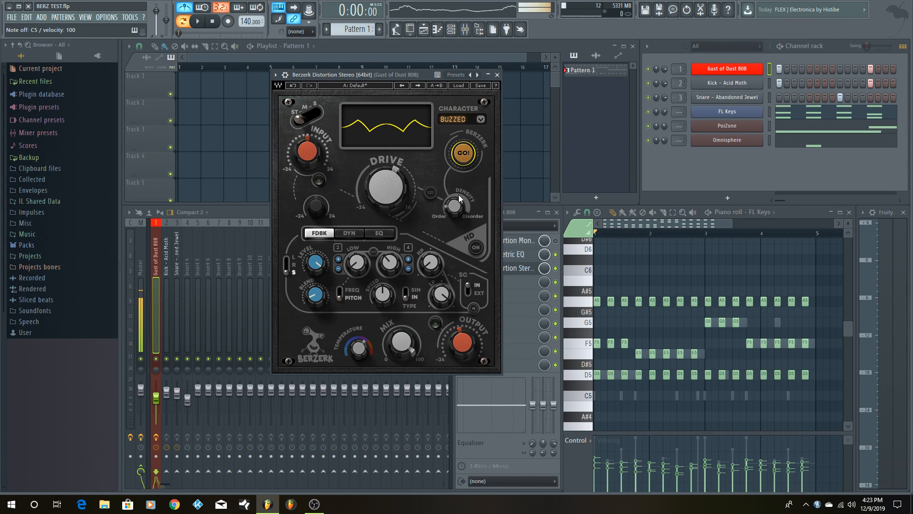
mouse_move(458, 206)
mouse_down()
mouse_move(457, 178)
mouse_move(457, 221)
mouse_up()
key(z)
mouse_move(403, 185)
mouse_down()
mouse_move(402, 199)
mouse_move(403, 180)
mouse_up()
key(z)
key(z)
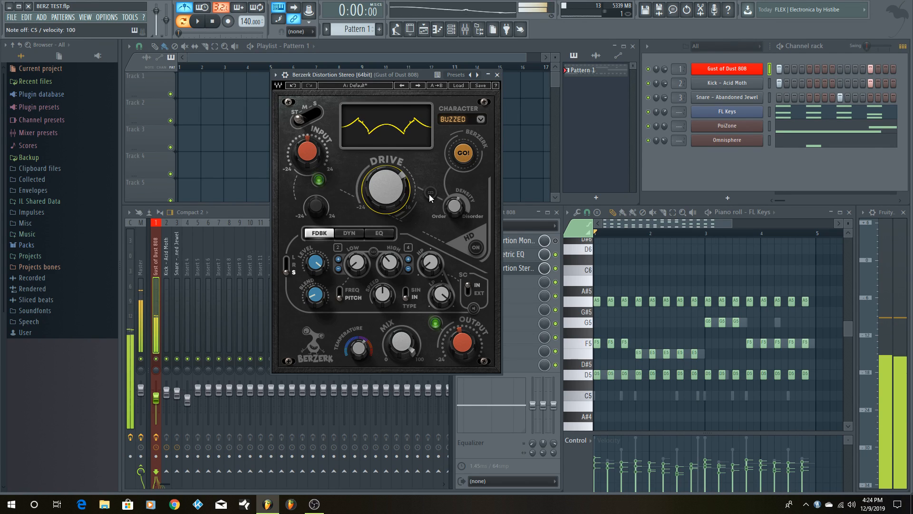
Adjust Density with its link to Drive engaged while the pattern plays, turn the link off and stop playback.
drag(450, 207, 450, 212)
key(z)
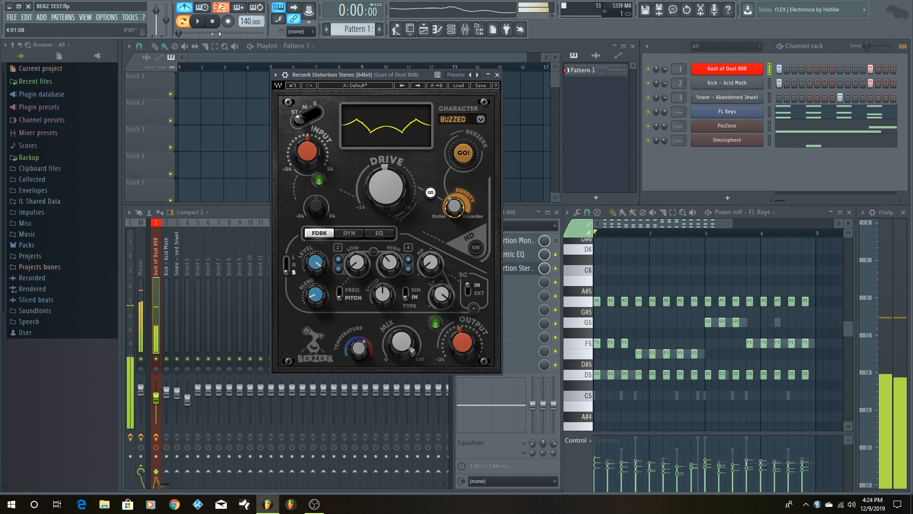
click(200, 22)
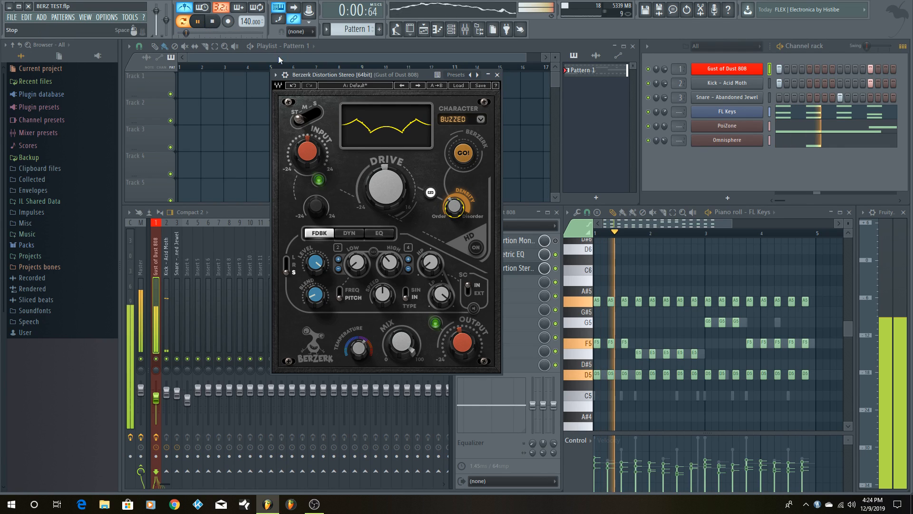
drag(455, 205, 457, 205)
click(433, 193)
key(space)
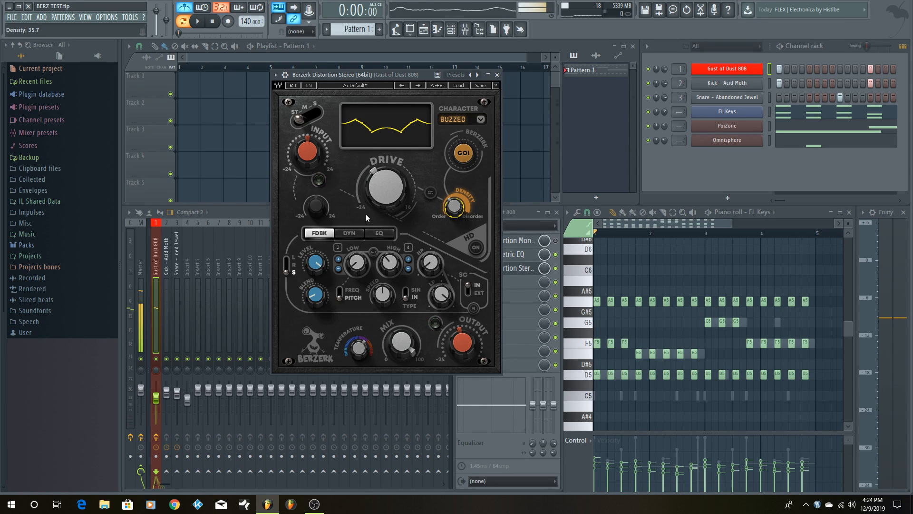
Compare the feedback Type settings Sin and In on the 808, finishing with In.
mouse_move(396, 193)
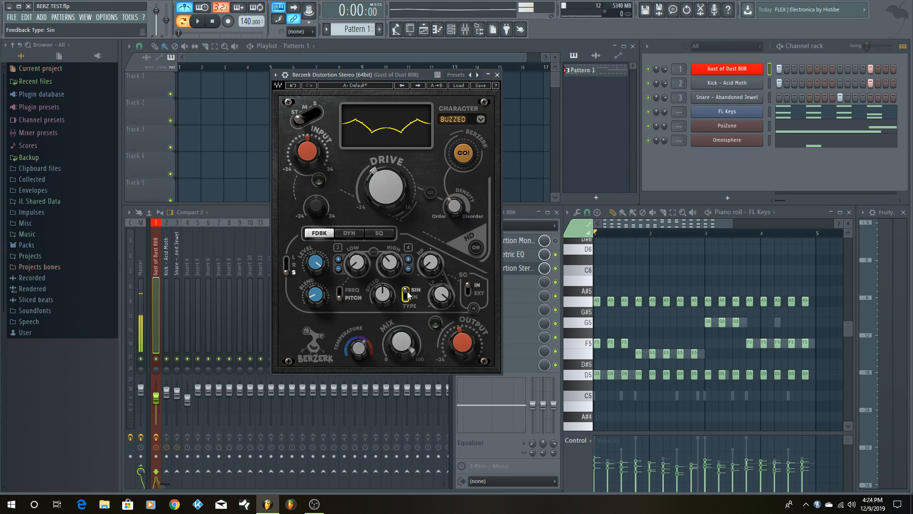
mouse_move(324, 272)
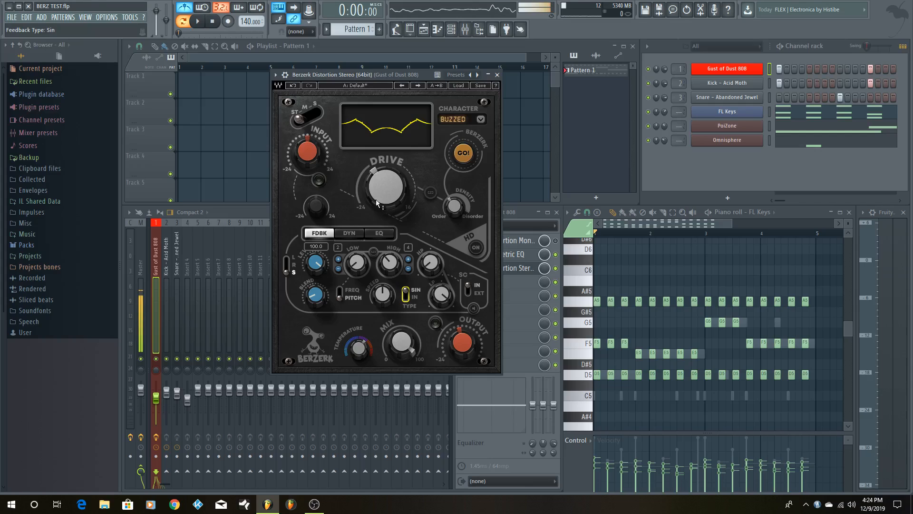
mouse_move(392, 173)
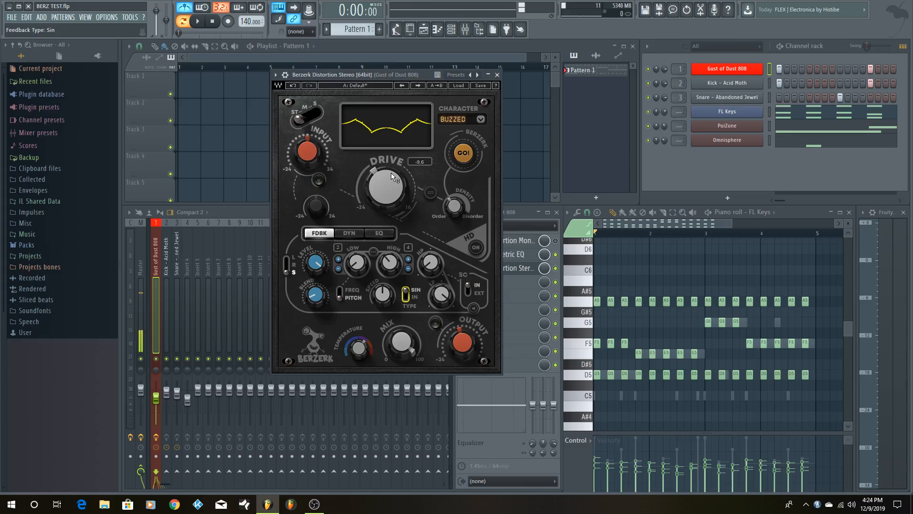
click(407, 297)
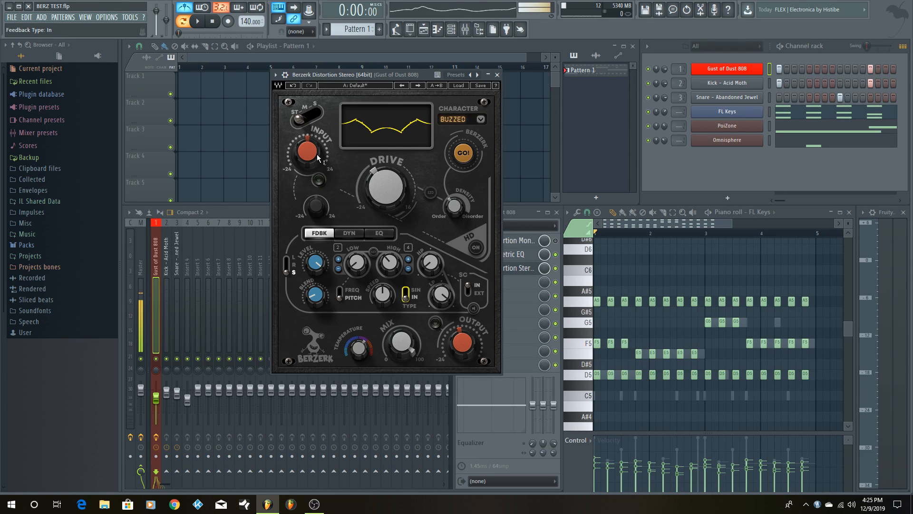
mouse_move(317, 155)
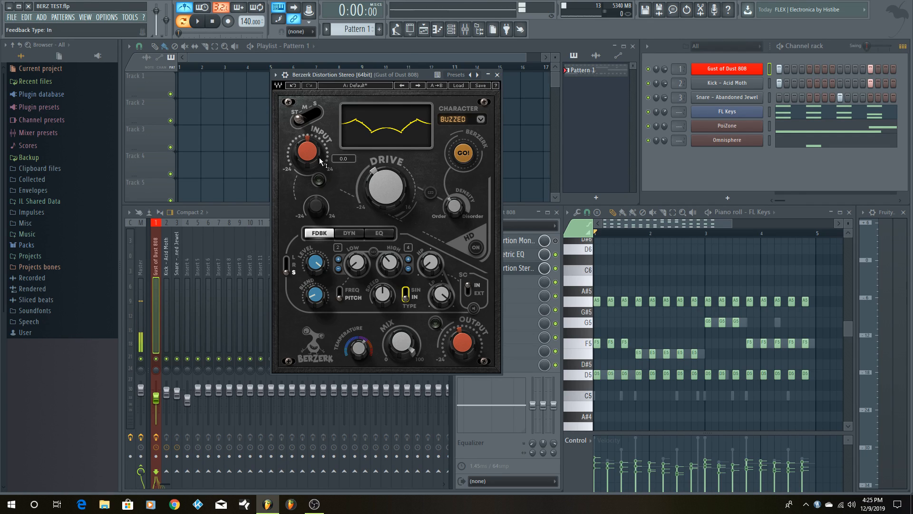
key(q)
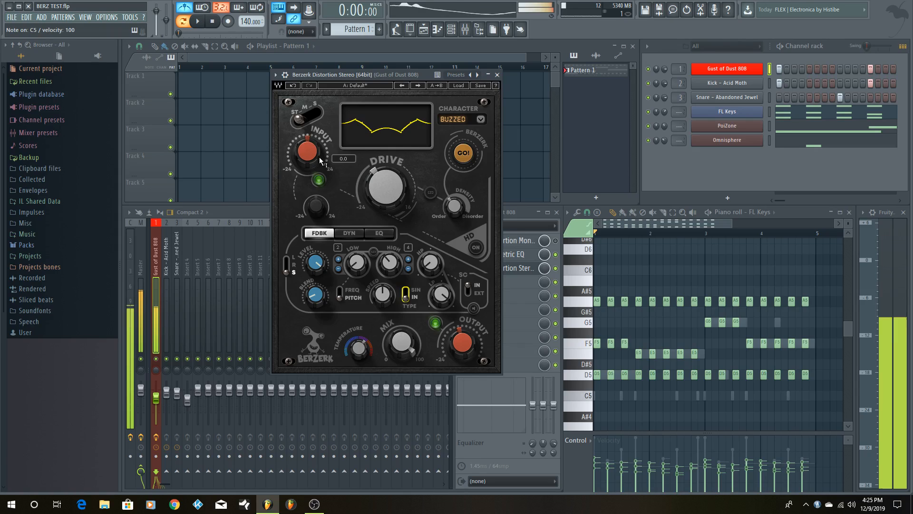
click(405, 292)
key(q)
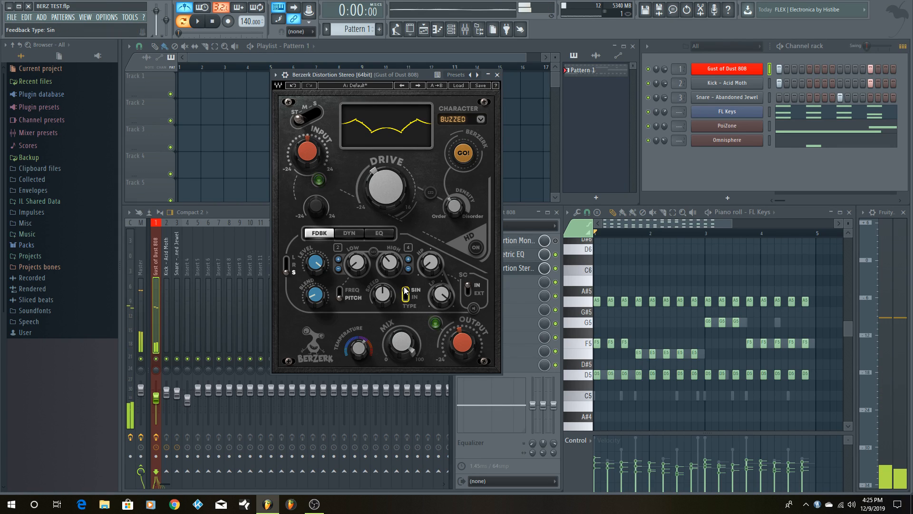
click(406, 292)
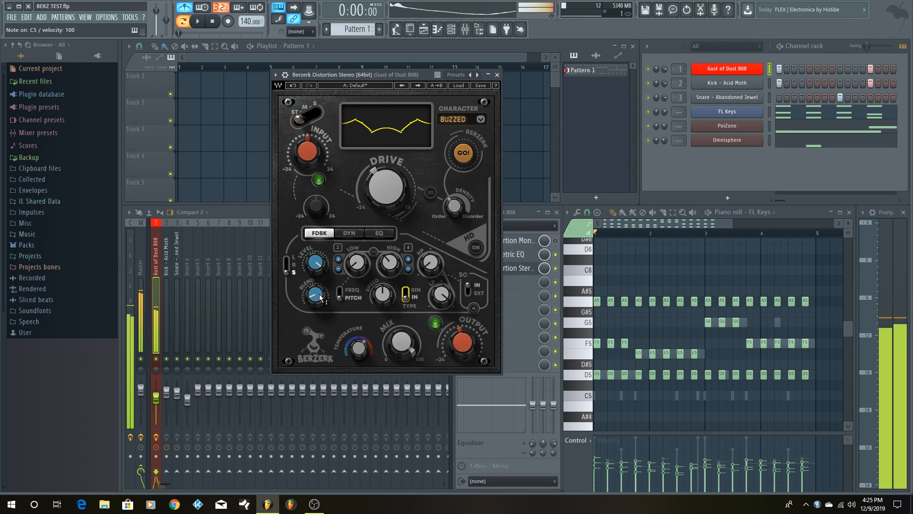
Raise the feedback Blend to around the middle of its range and lower the feedback Level.
mouse_move(318, 298)
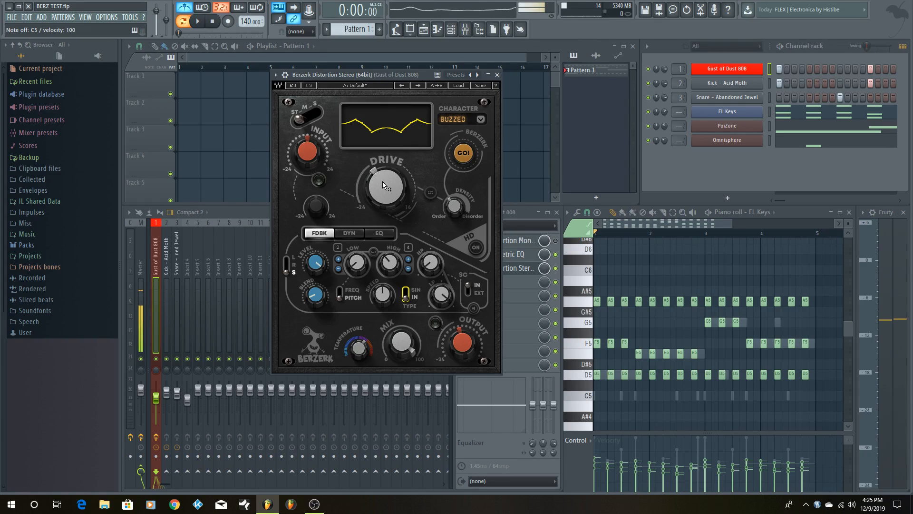
mouse_move(315, 296)
mouse_down()
mouse_move(315, 247)
mouse_move(329, 307)
mouse_up()
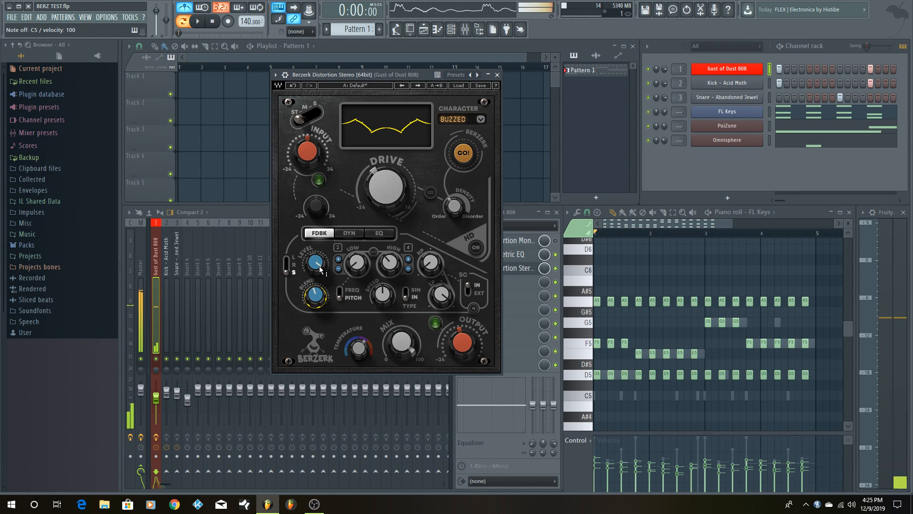
drag(320, 269, 320, 283)
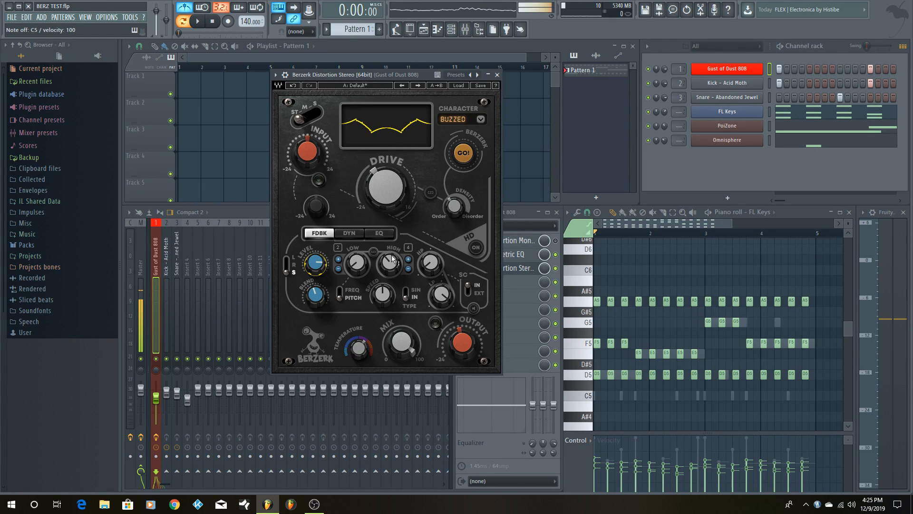
Set the feedback's low octave to 0, raise its high octave and audition the 808.
click(339, 269)
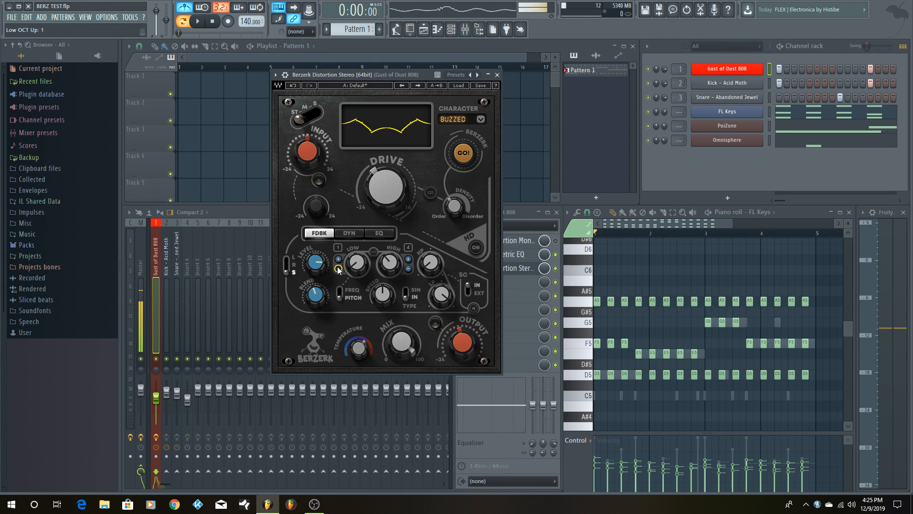
click(338, 269)
click(408, 259)
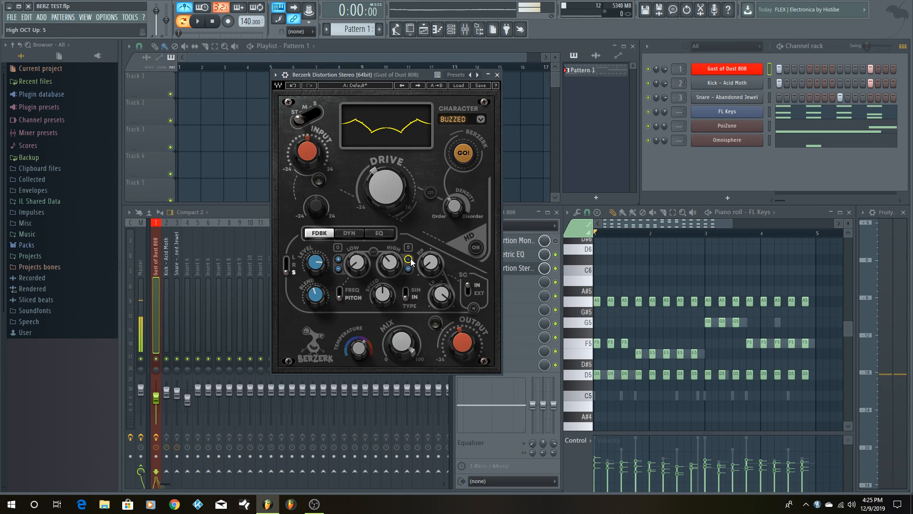
click(408, 259)
click(409, 258)
click(409, 259)
key(z)
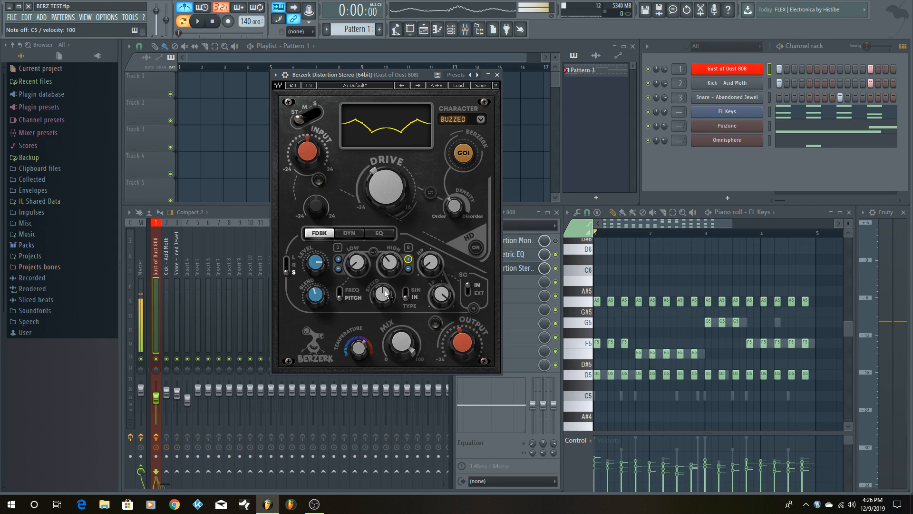
Audition the 808 with feedback Speed at 0.1 and 100, and return Speed to about mid-range.
mouse_move(387, 296)
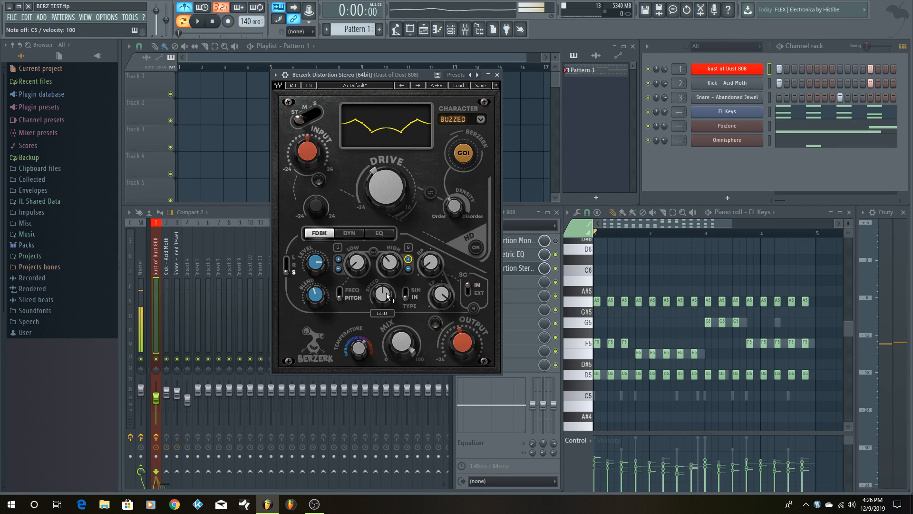
key(q)
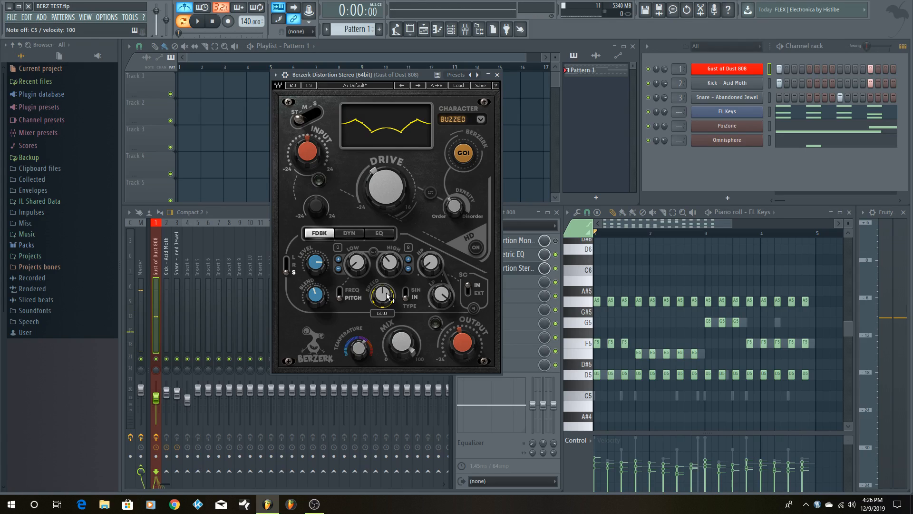
key(q)
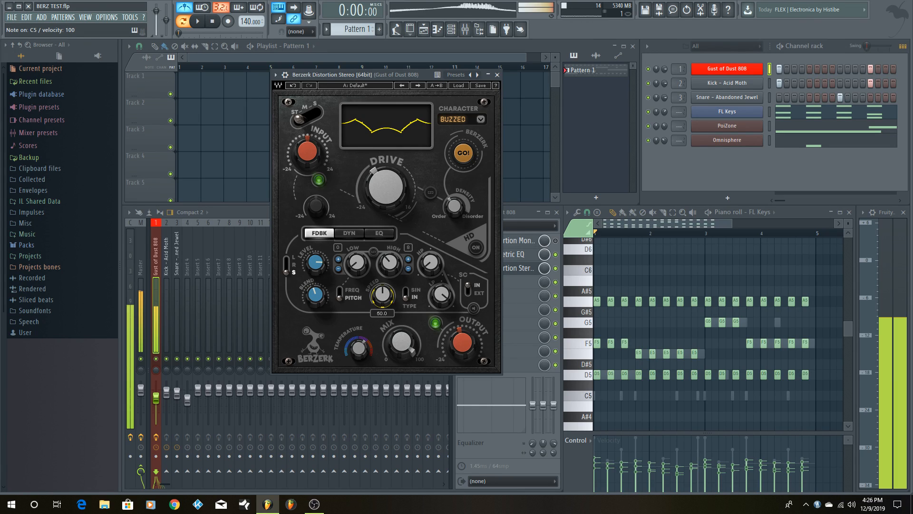
scroll(386, 296, down, 10)
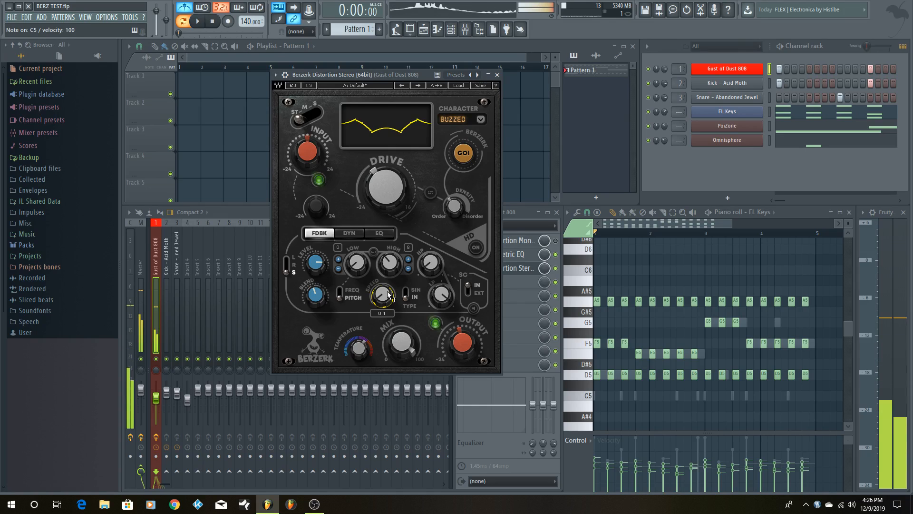
key(q)
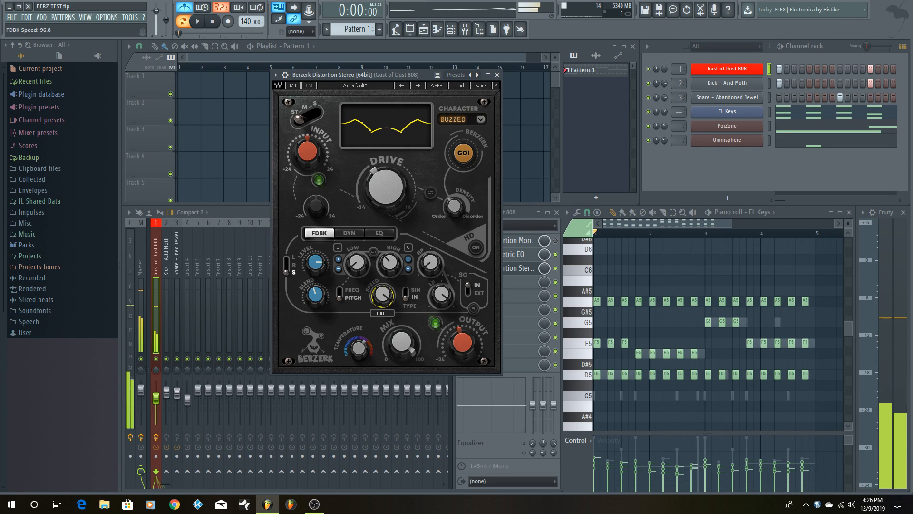
key(q)
scroll(384, 295, up, 20)
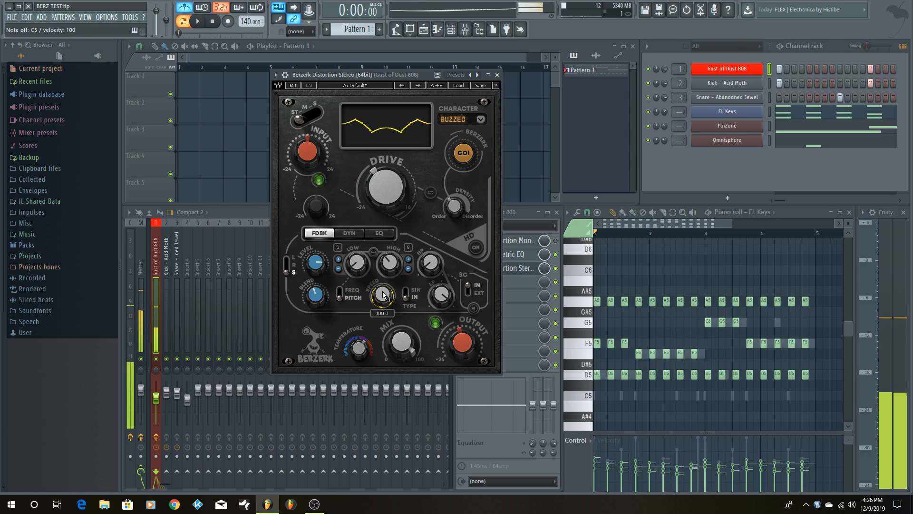
drag(383, 295, 384, 321)
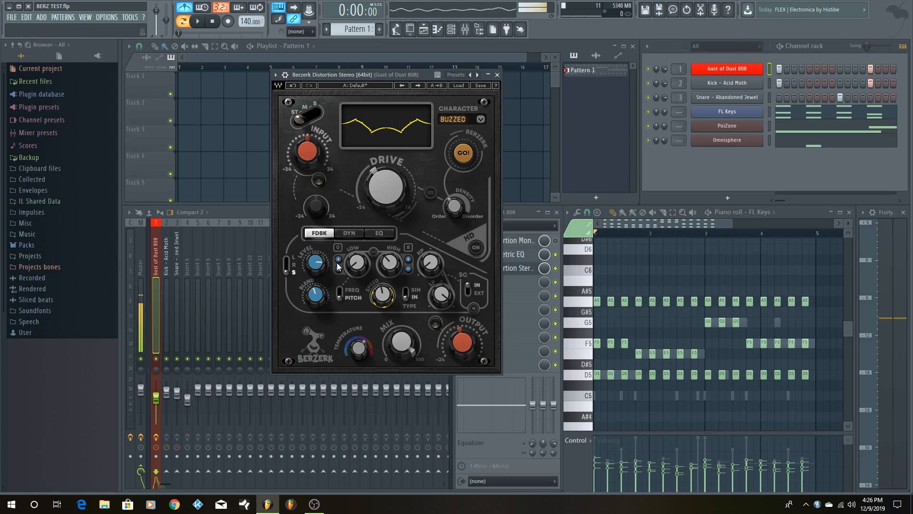
Link the feedback's Low and High controls and sweep the Low note upward, returning it to C.
click(360, 258)
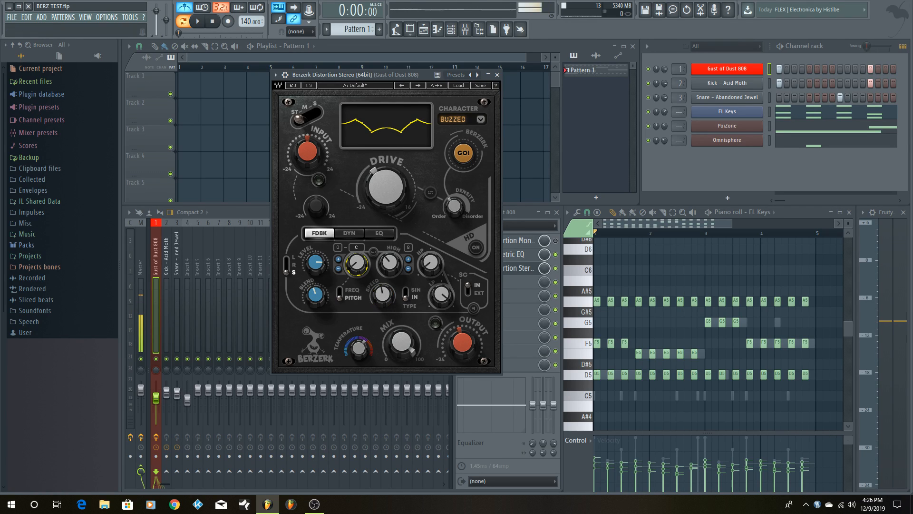
click(374, 252)
drag(357, 264, 357, 250)
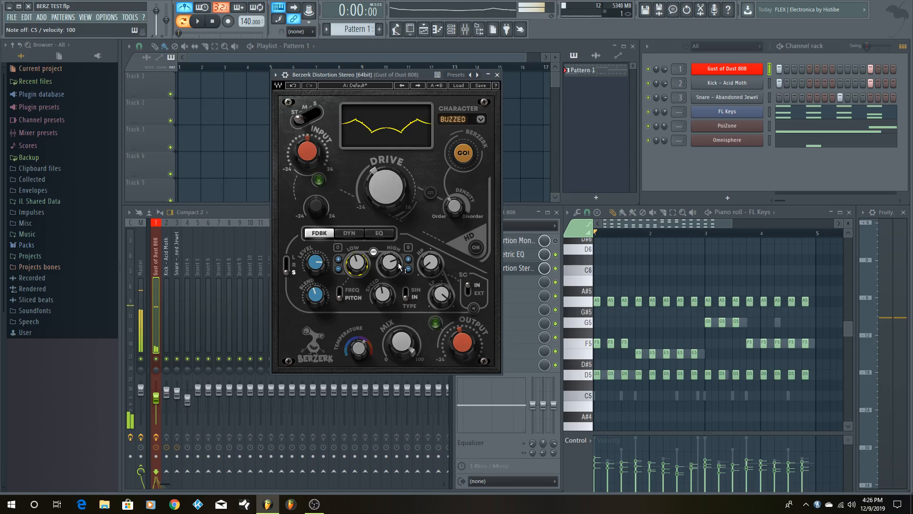
mouse_move(358, 265)
mouse_down()
mouse_move(358, 255)
mouse_move(355, 274)
mouse_up()
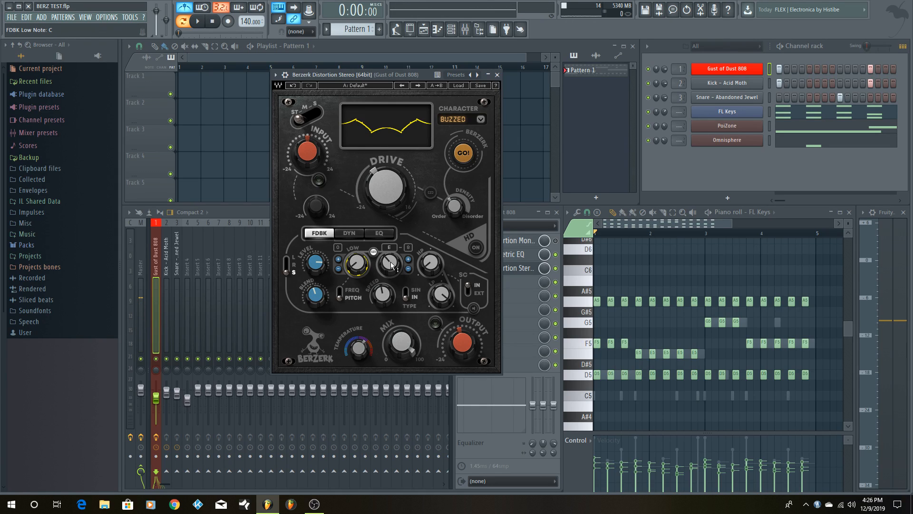
Unlink the feedback's Low and High controls and set the High note to C.
drag(391, 265, 391, 264)
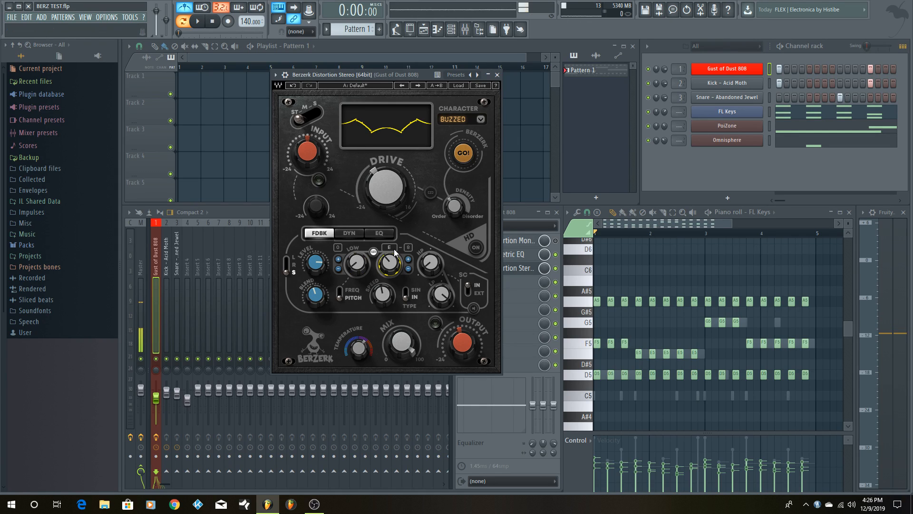
click(373, 251)
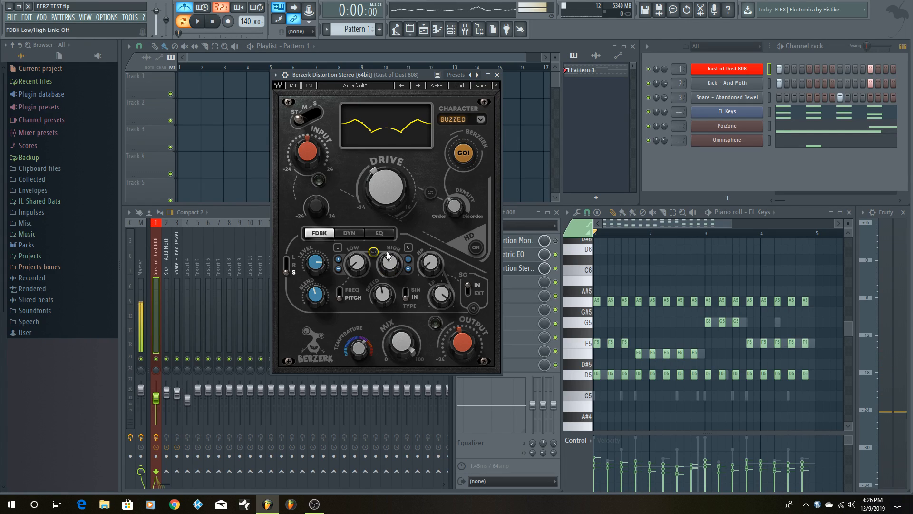
drag(390, 263, 390, 285)
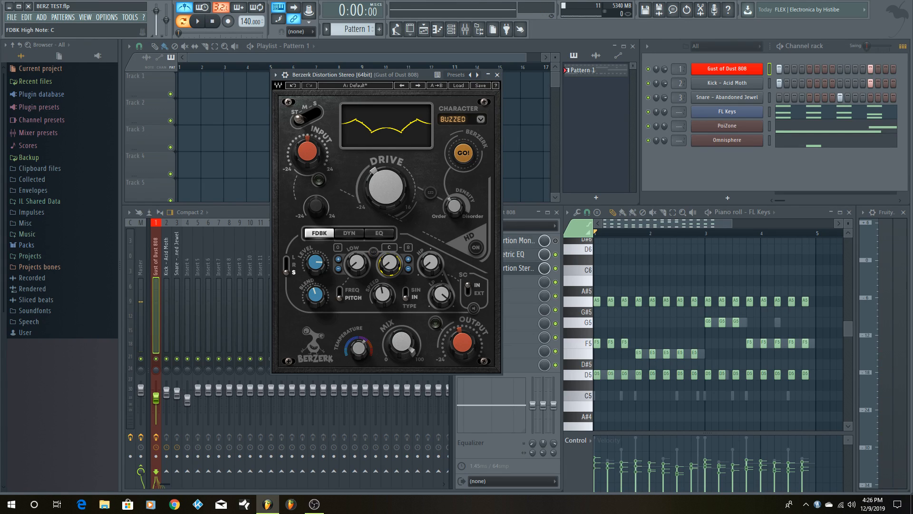
Link the feedback's Low and High controls again and audition the 808 with the Low note at C.
click(373, 251)
drag(362, 266, 362, 253)
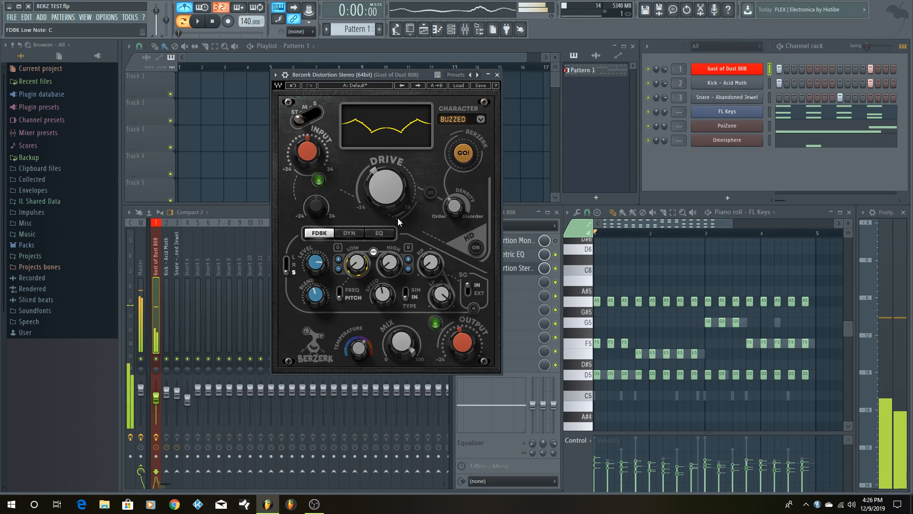
key(z)
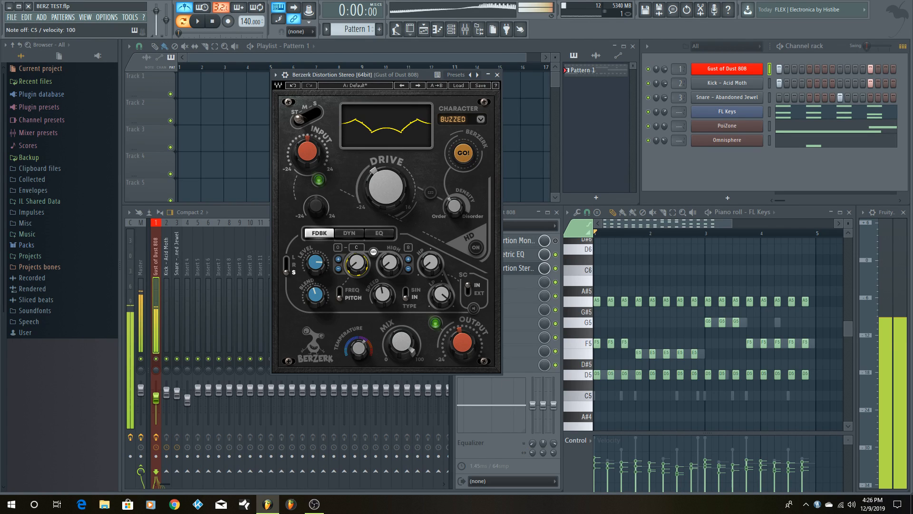
In the feedback's Freq mode with Low and High unlinked, audition the 808 while sweeping Low up to 20000 Hz and back to minimum.
click(339, 295)
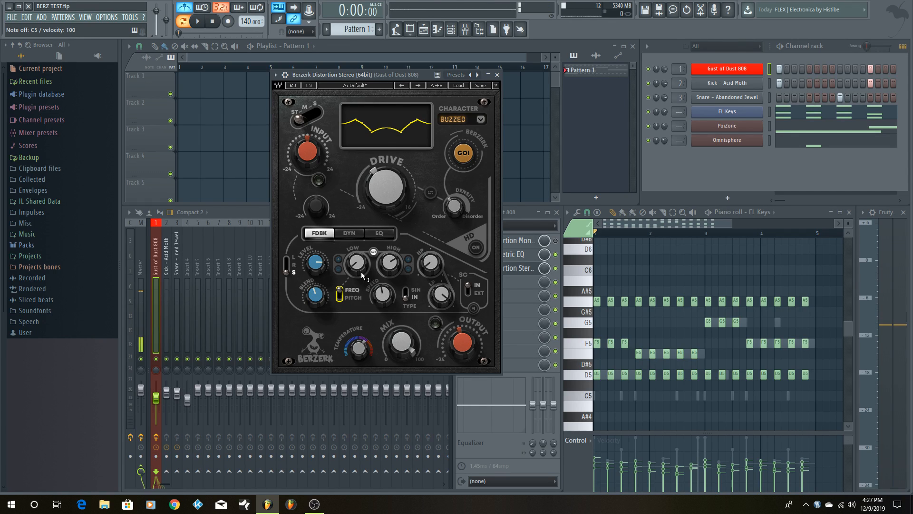
click(373, 252)
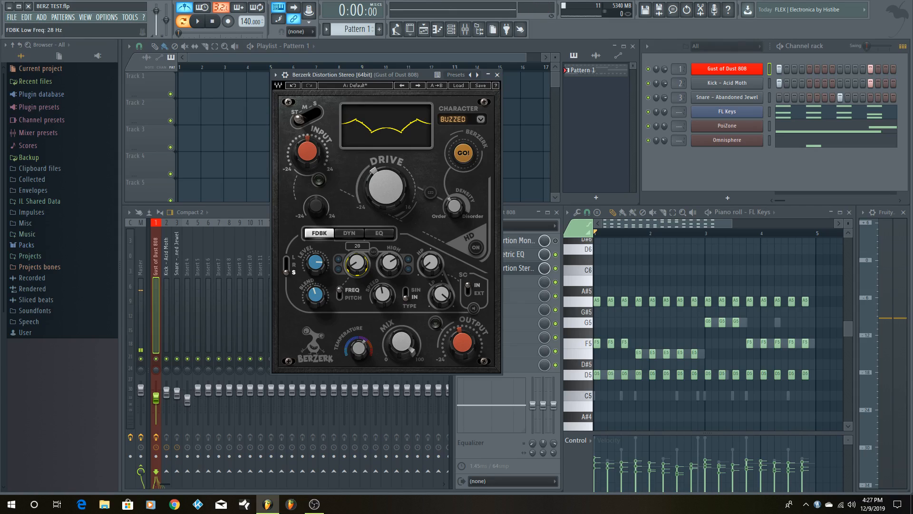
mouse_move(355, 262)
mouse_down()
mouse_move(356, 198)
mouse_move(357, 262)
mouse_up()
key(z)
key(z)
key(z)
key(z)
key(z)
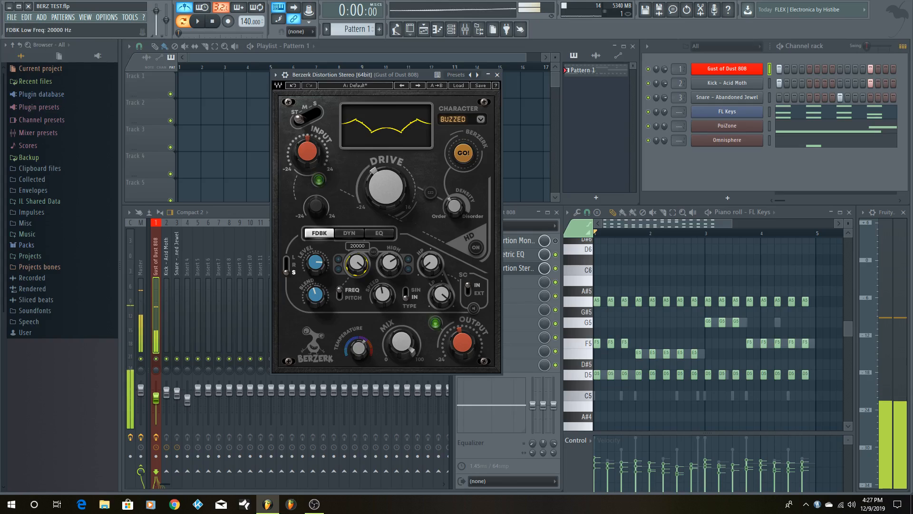
key(z)
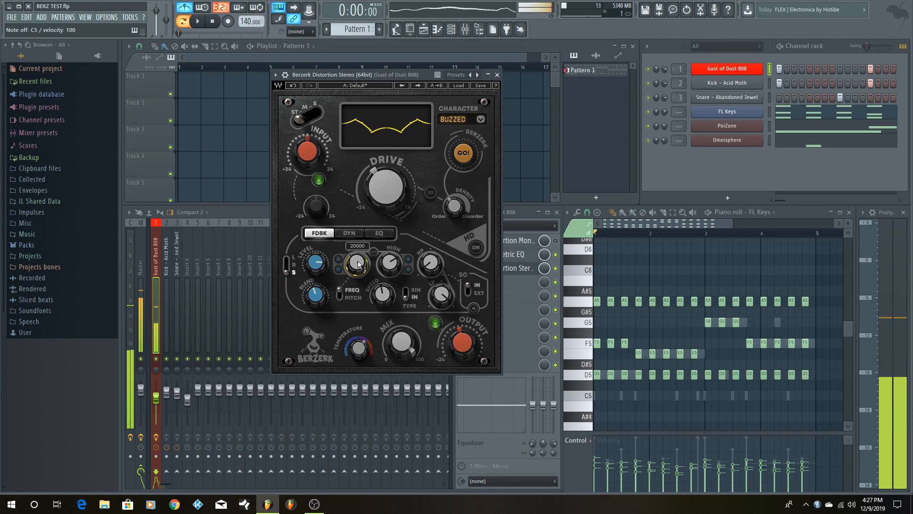
key(z)
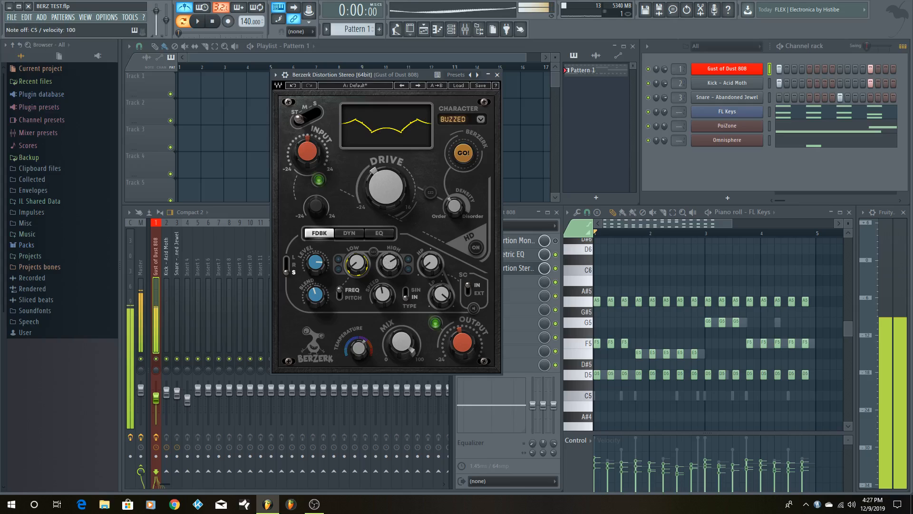
Audition the 808 while lowering the feedback's High frequency and sweeping it back up through about 588 Hz.
drag(393, 264, 393, 305)
key(z)
drag(389, 264, 390, 248)
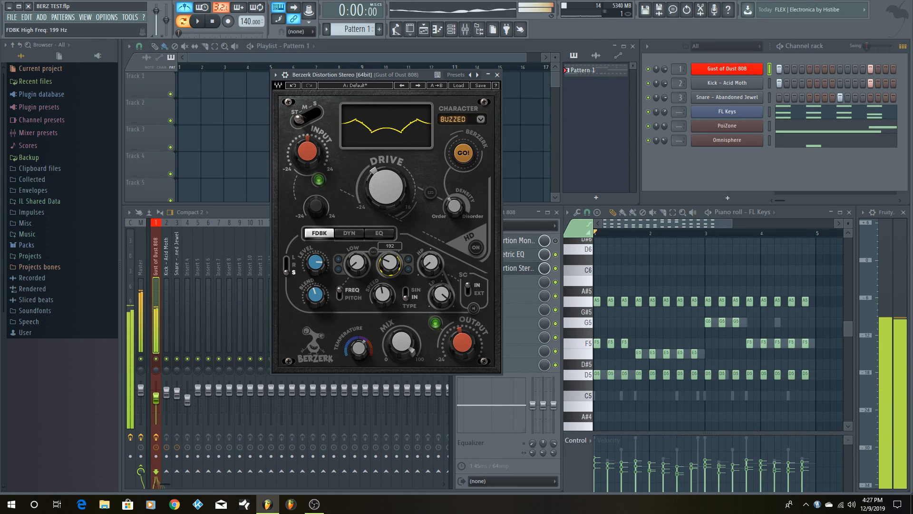
key(z)
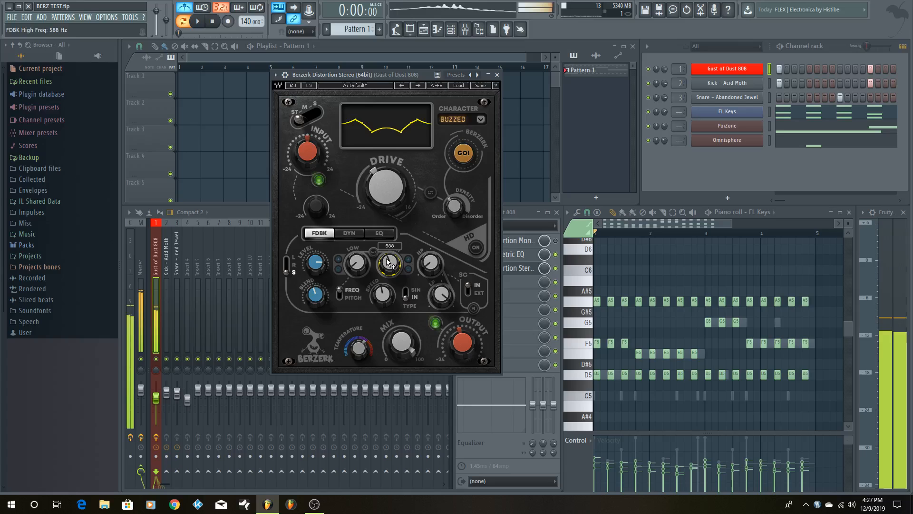
scroll(389, 261, up, 4)
key(z)
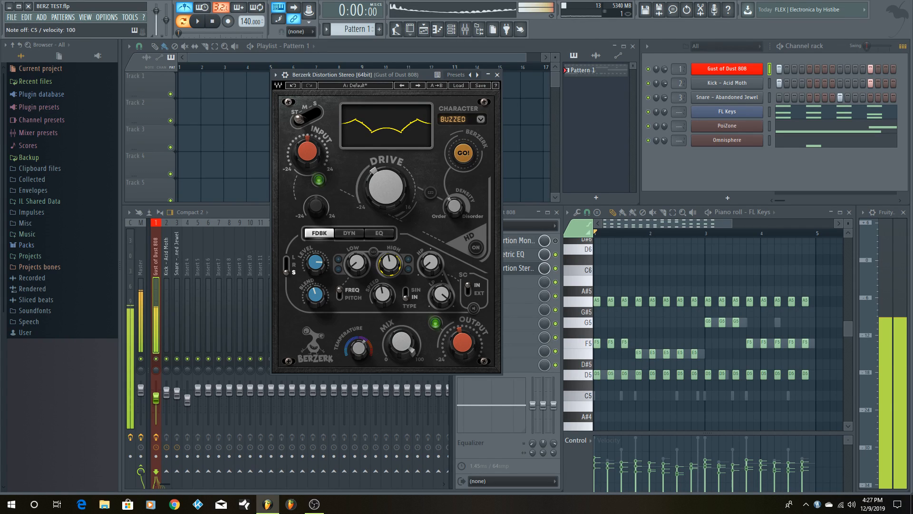
key(z)
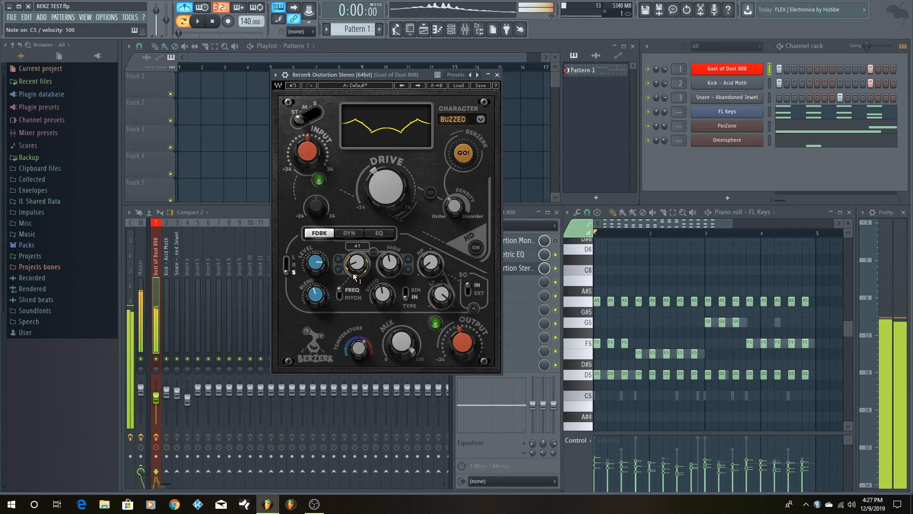
Return the feedback to Pitch mode and audition the 808 while trying different Low and High notes, including E and F.
click(339, 296)
key(z)
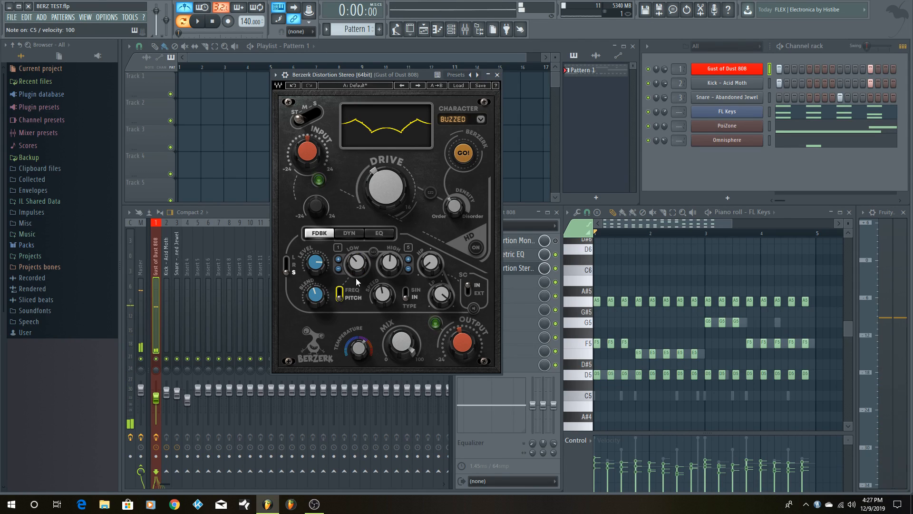
key(z)
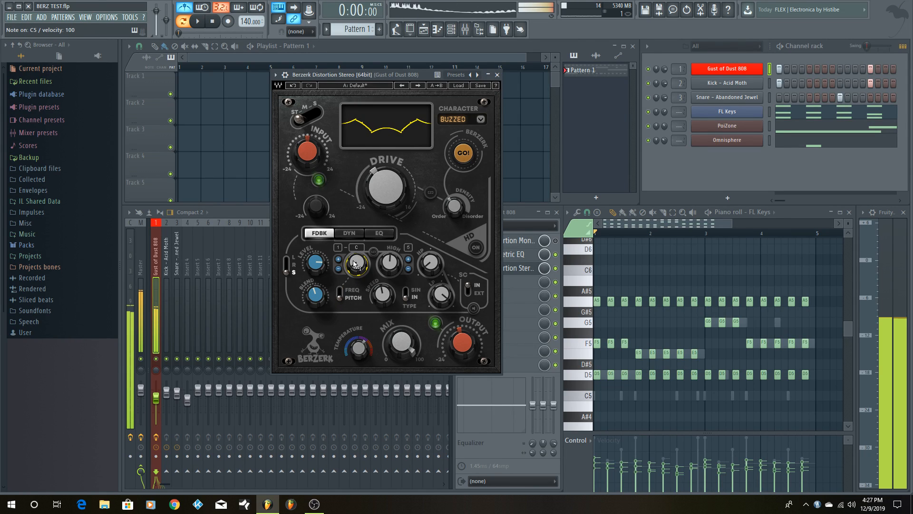
drag(354, 265, 361, 258)
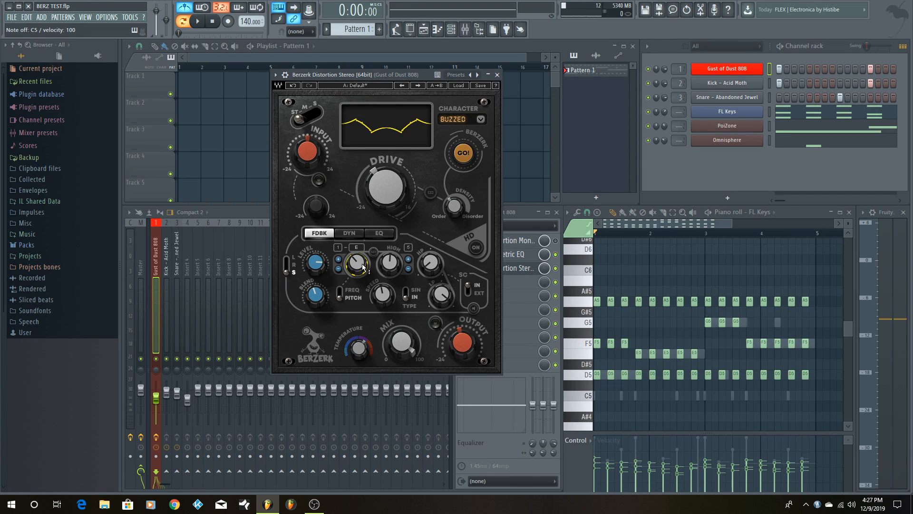
mouse_move(384, 262)
mouse_down()
mouse_move(357, 260)
mouse_move(389, 262)
mouse_up()
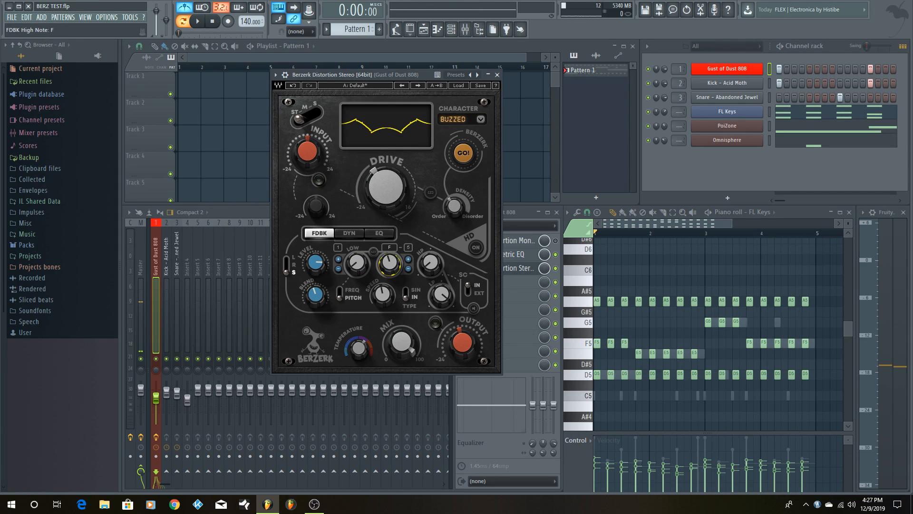
key(z)
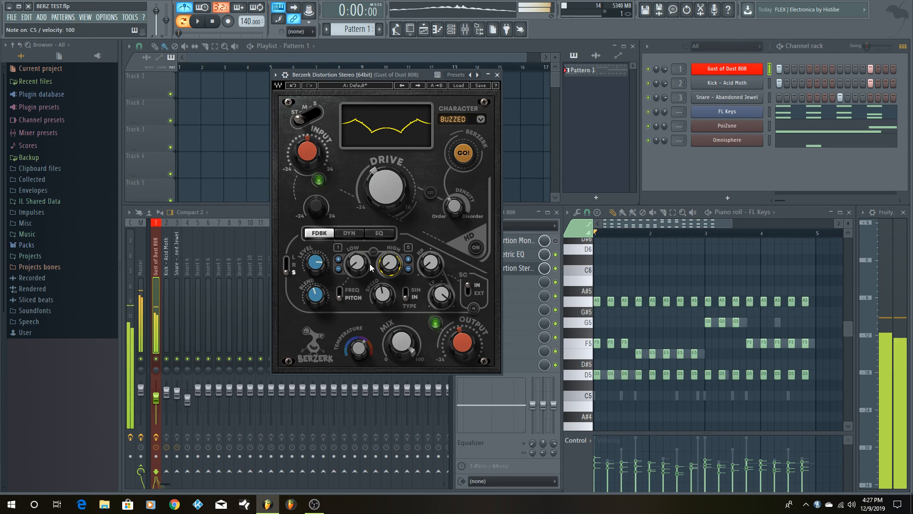
Set the feedback's low octave to 5 and its high octave to 0.
click(338, 259)
click(338, 260)
click(338, 259)
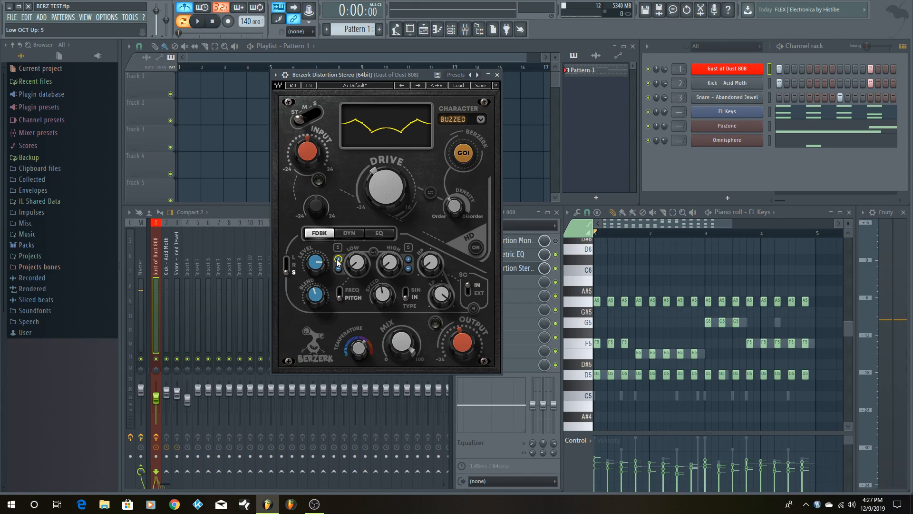
click(408, 270)
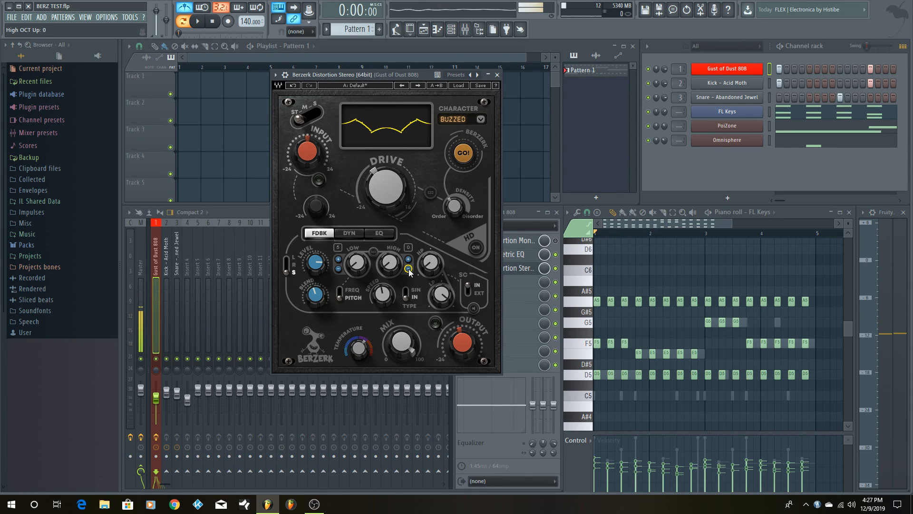
Audition the 808 by itself and within the full pattern, stopping playback near the pattern's end.
key(q)
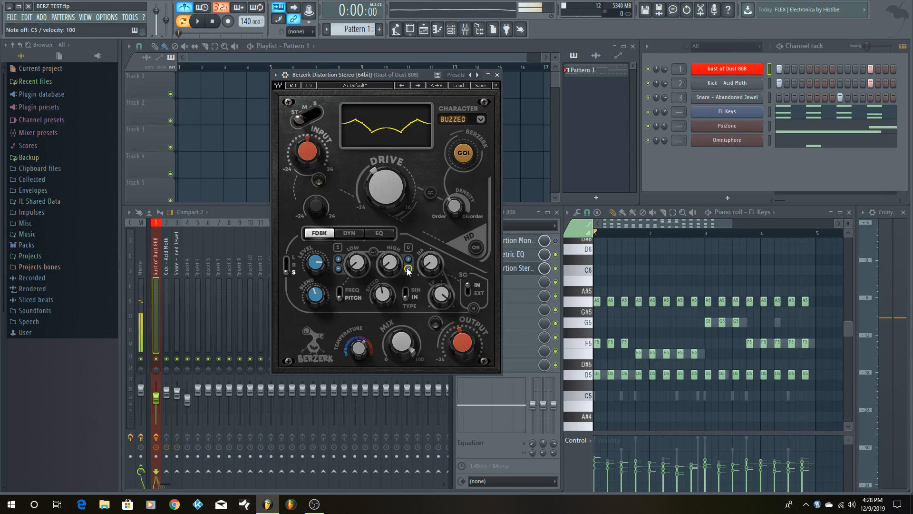
key(q)
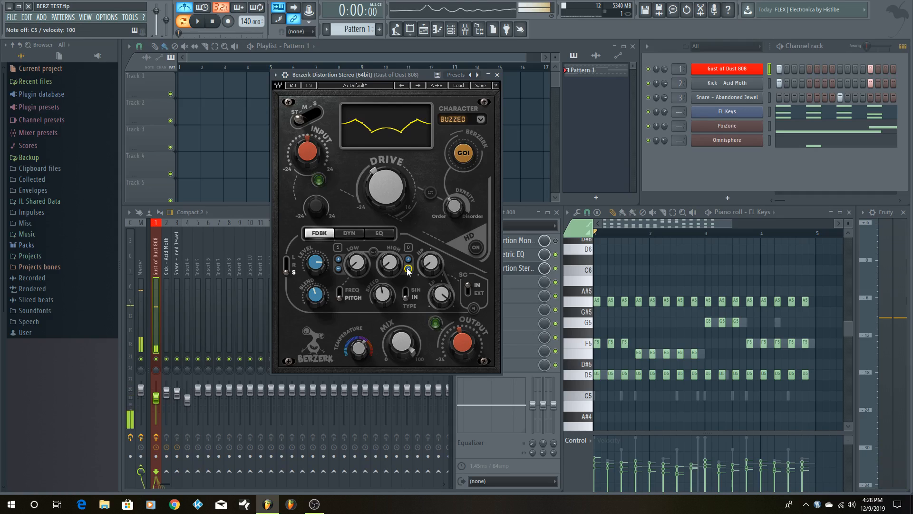
click(206, 27)
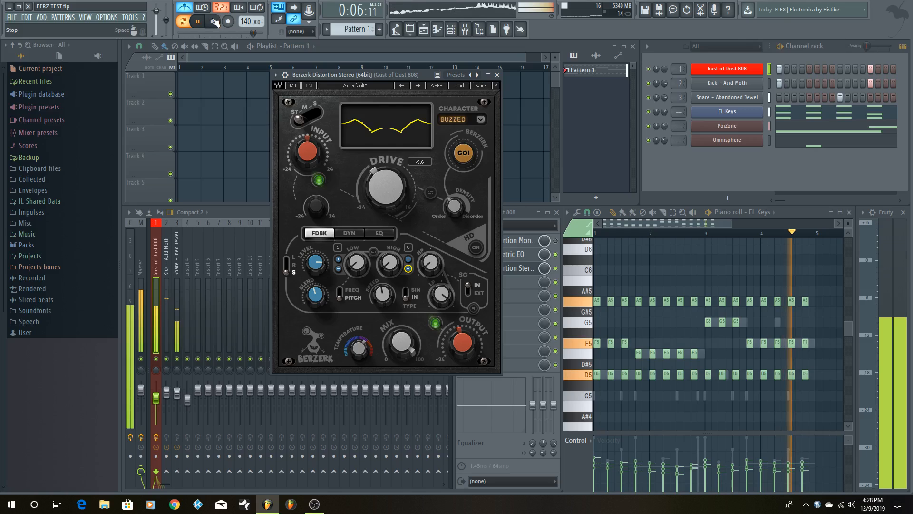
click(215, 26)
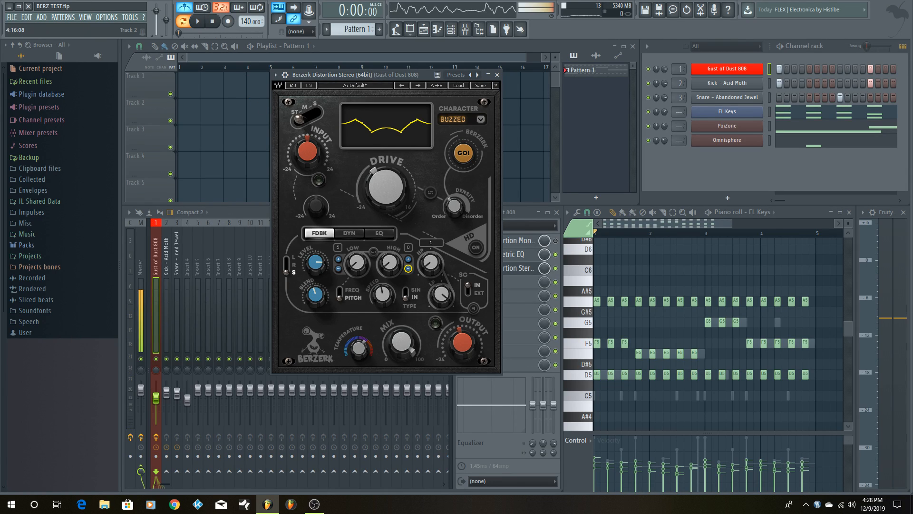
Audition the 808 while raising the feedback's HP filter, and adjust its LP filter to about 20212 Hz.
drag(431, 262, 431, 253)
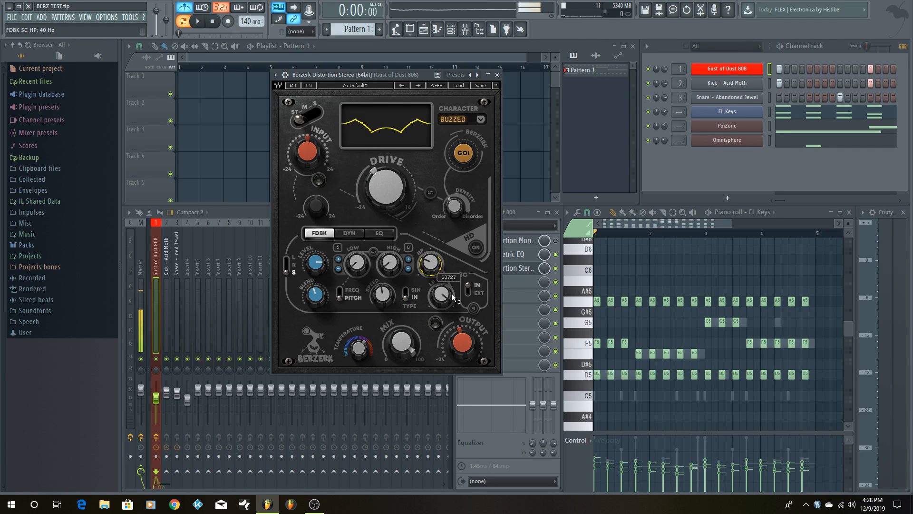
key(z)
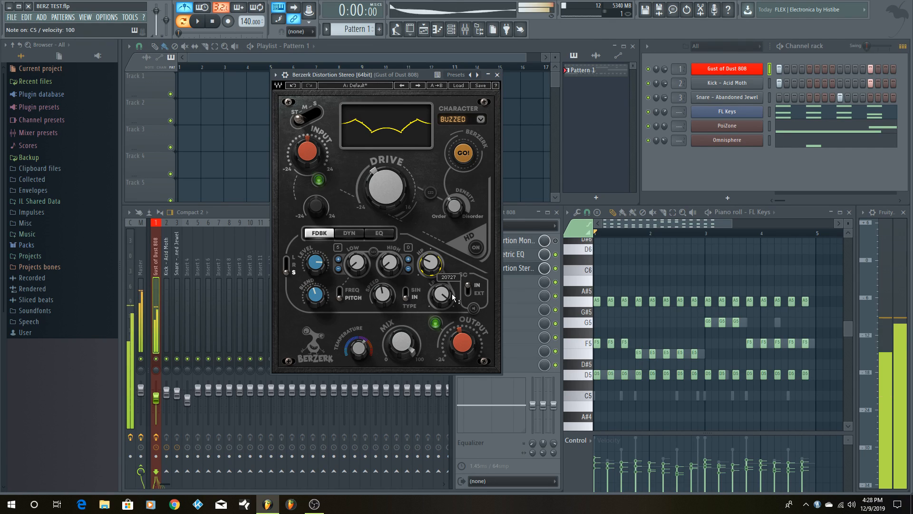
drag(430, 263, 430, 239)
key(z)
key(z)
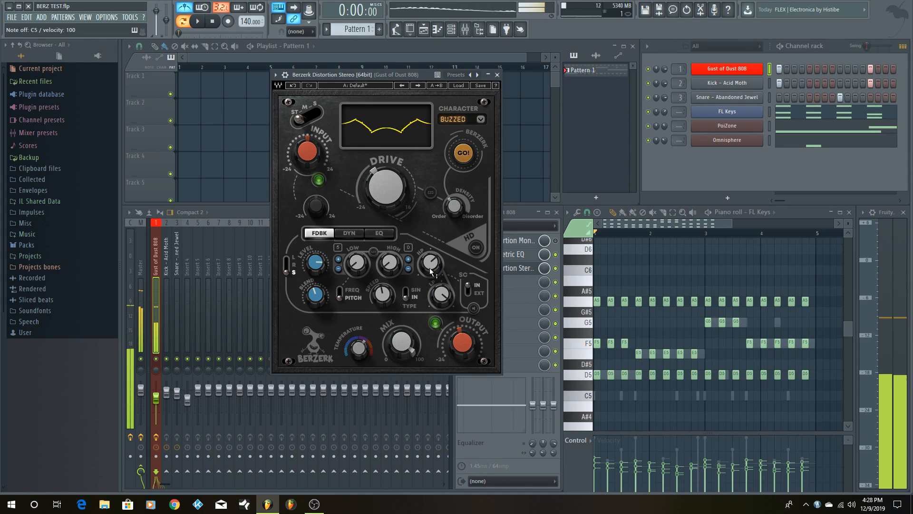
drag(430, 237, 447, 306)
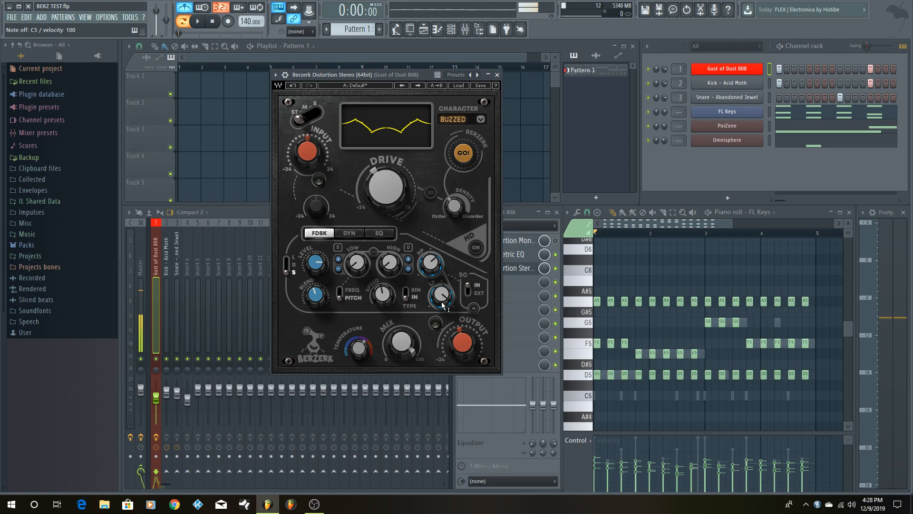
mouse_move(434, 276)
mouse_down()
mouse_move(441, 313)
mouse_move(431, 262)
mouse_move(439, 281)
mouse_move(439, 266)
mouse_move(432, 278)
mouse_up()
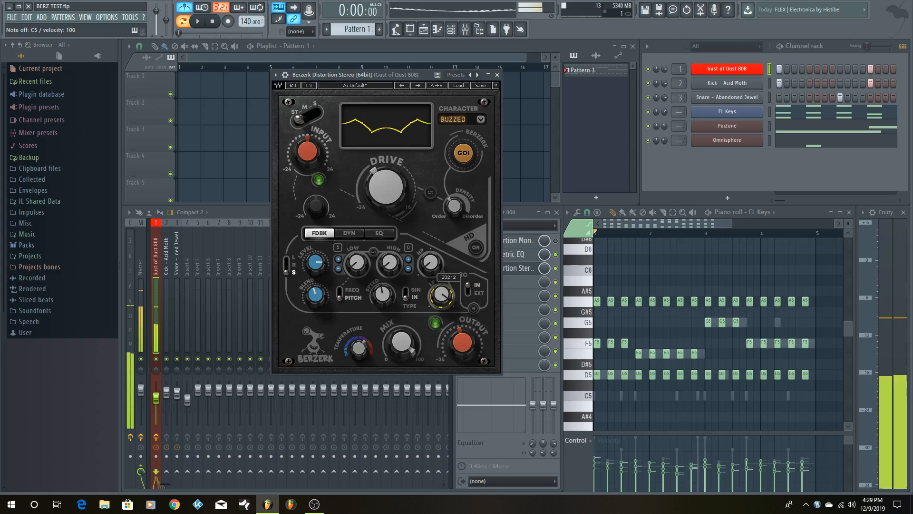
Open the distortion's dynamics settings and raise the dynamics Blend to about 26.5.
click(355, 232)
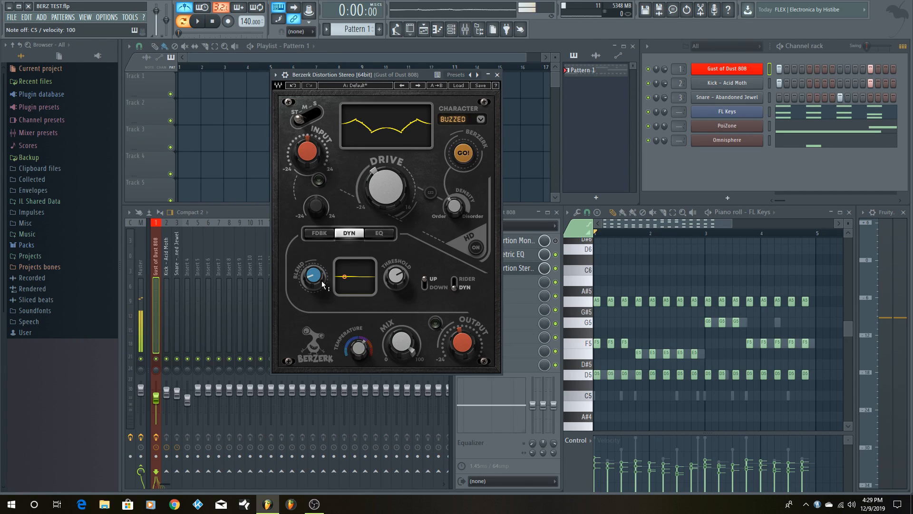
drag(313, 276, 313, 264)
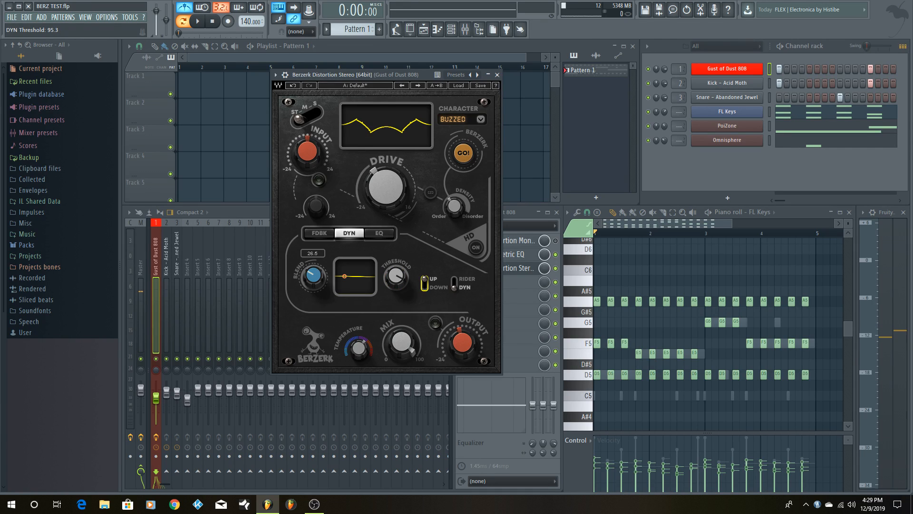
Audition the 808 while adjusting the dynamics Blend, settling at about 47.1.
key(s)
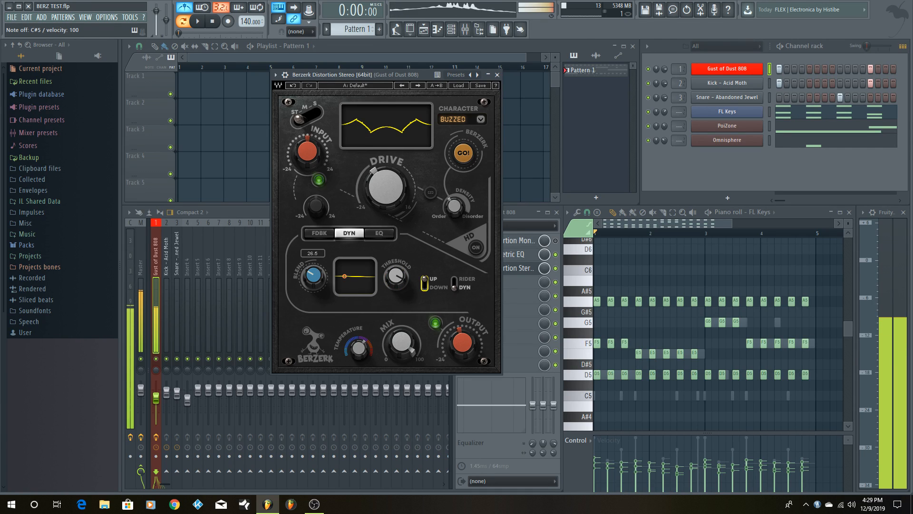
key(s)
mouse_move(315, 285)
mouse_down()
mouse_move(315, 260)
mouse_move(315, 287)
mouse_up()
key(s)
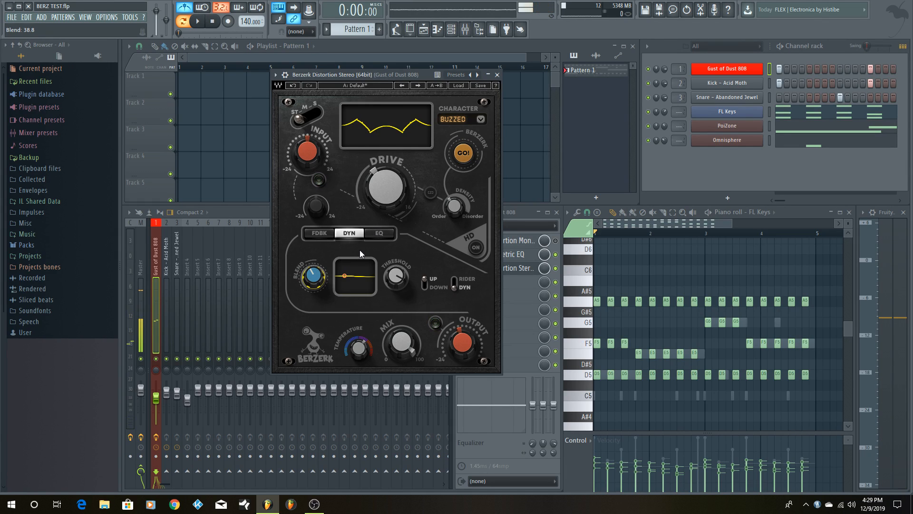
drag(326, 281, 326, 273)
key(s)
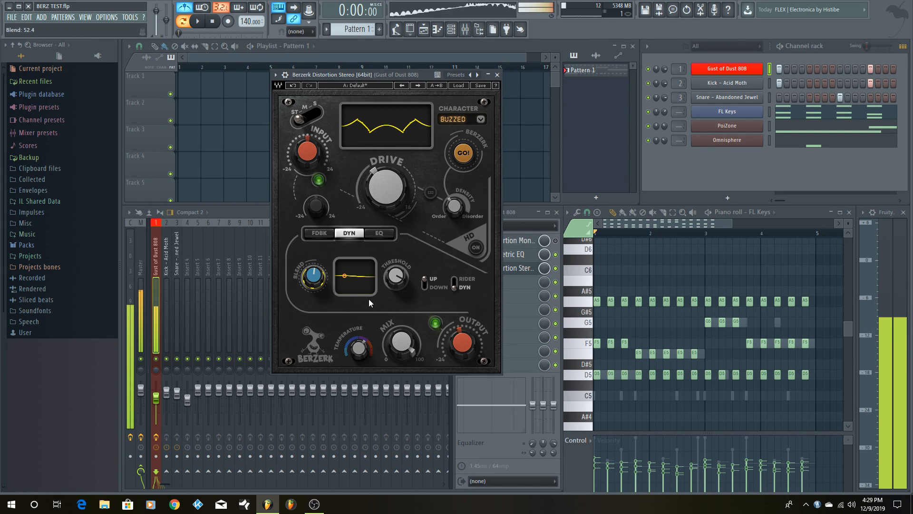
drag(307, 290, 307, 293)
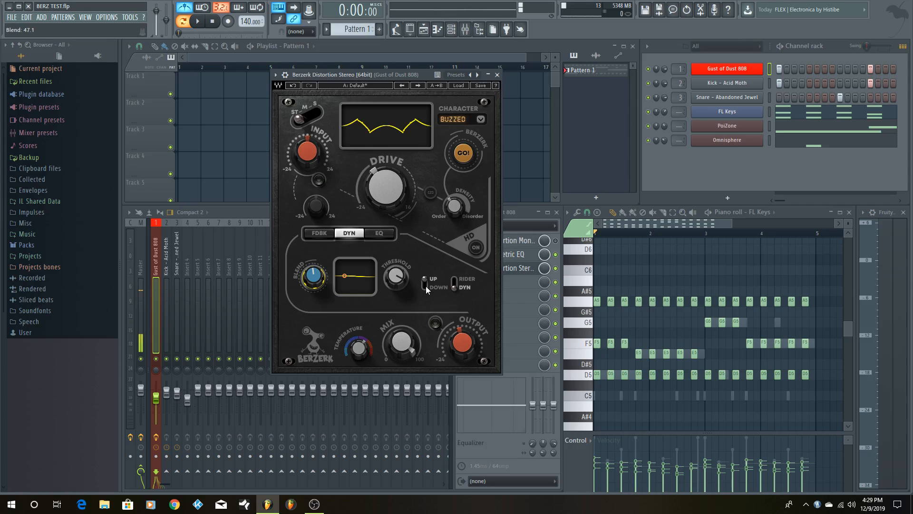
Audition the 808 with the dynamics direction switched from Up to Down, and lower the Threshold to about 41.
key(z)
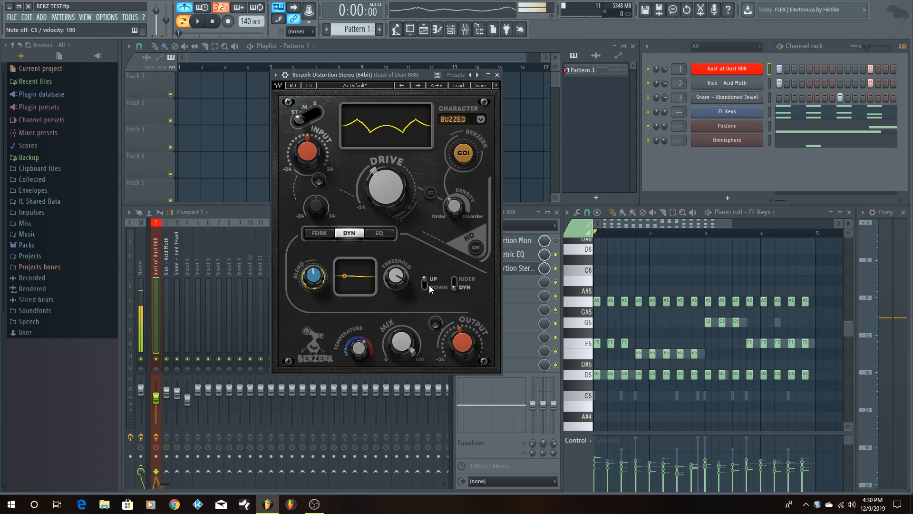
key(z)
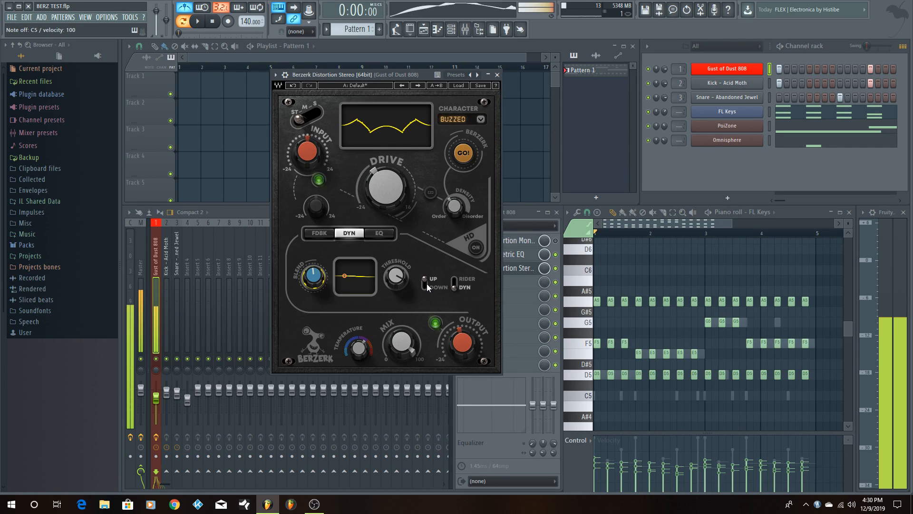
click(426, 283)
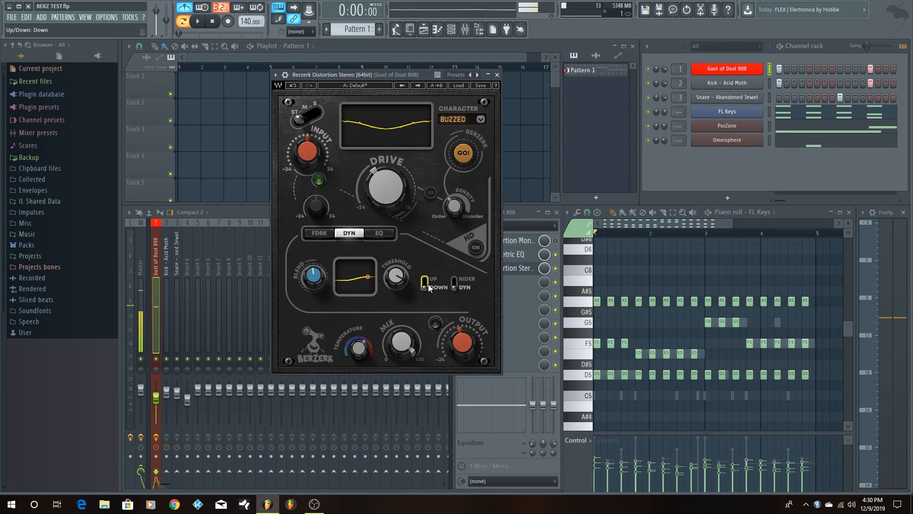
key(z)
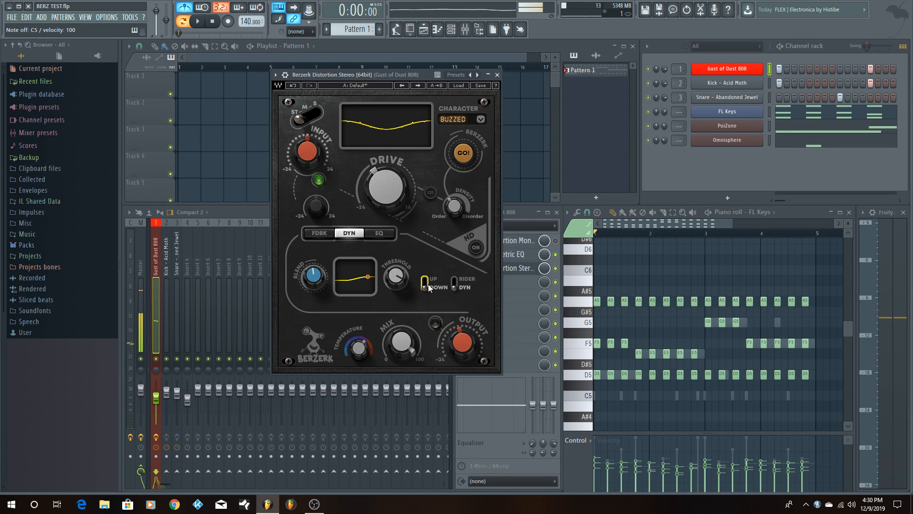
drag(398, 285, 397, 298)
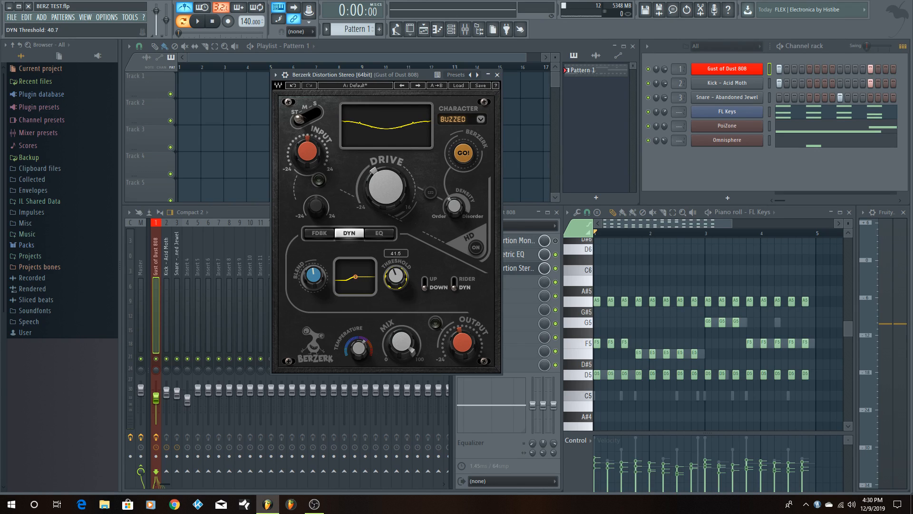
Compare the Rider and Dyn modes on the 808, switching the direction to Up and back to Down between auditions.
click(425, 284)
click(454, 283)
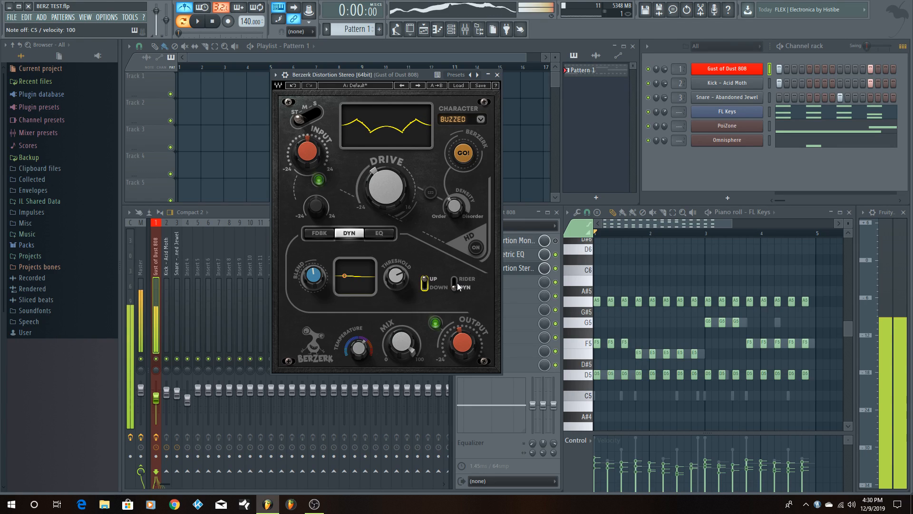
click(424, 283)
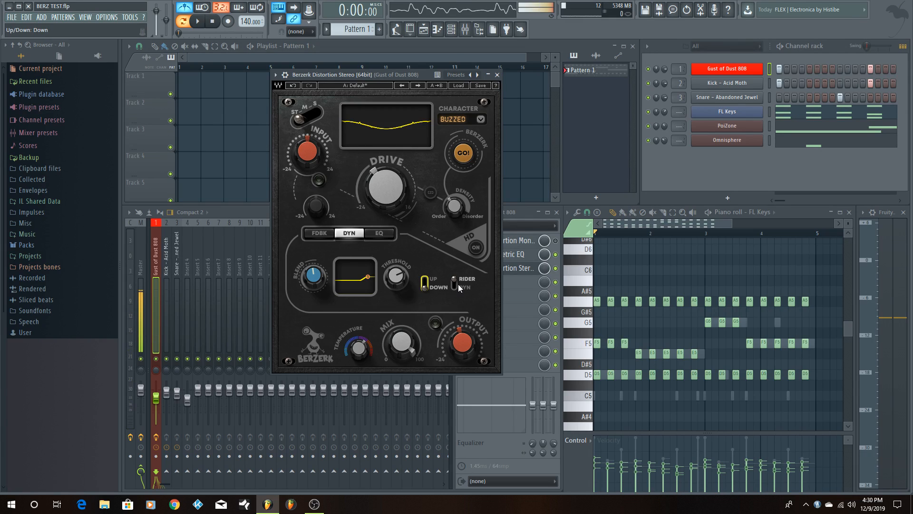
key(z)
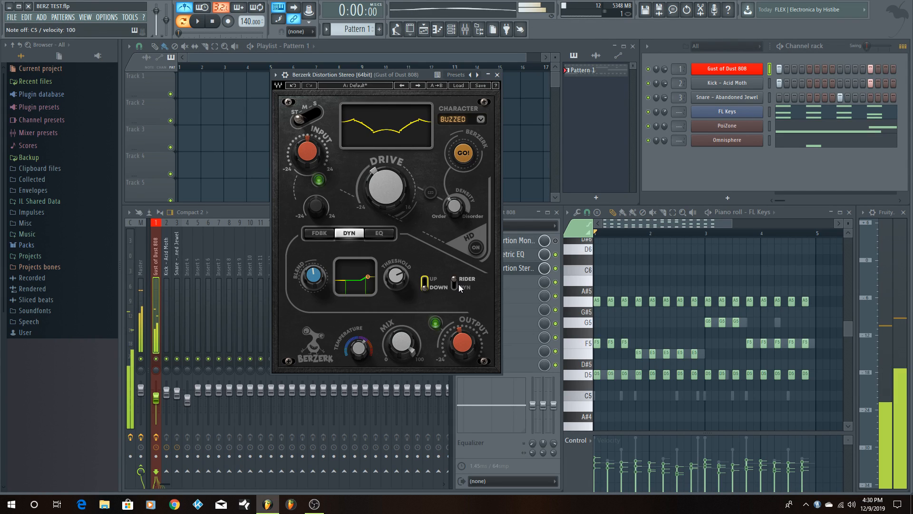
click(455, 284)
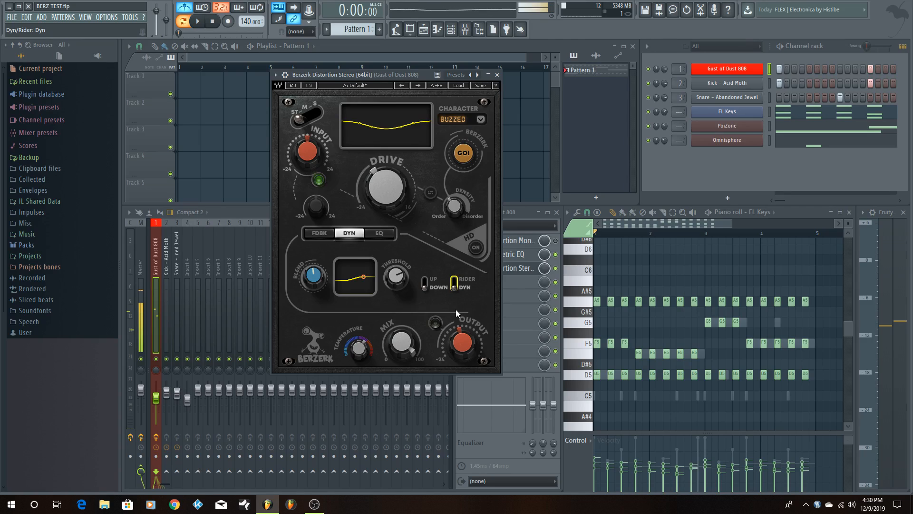
key(z)
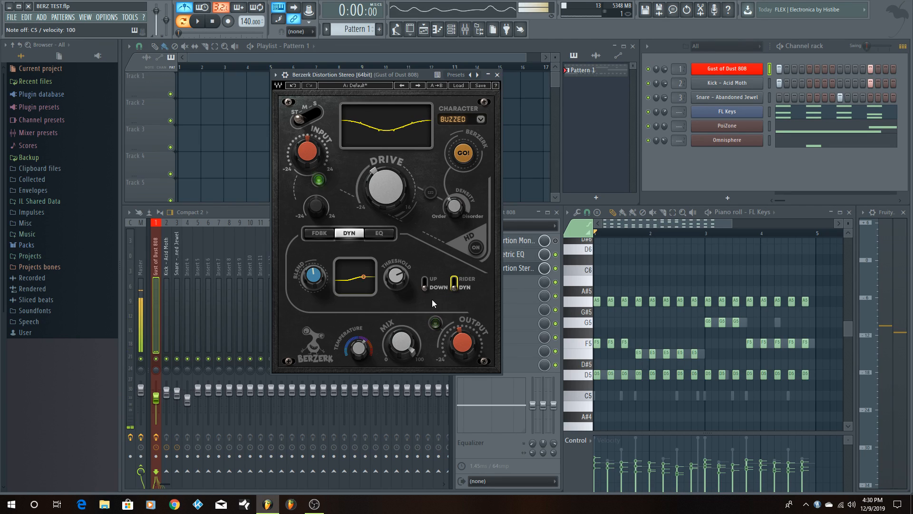
Compare the Up and Down directions, choose Rider mode with direction Up, and set the dynamics Threshold to about 68.3.
click(426, 285)
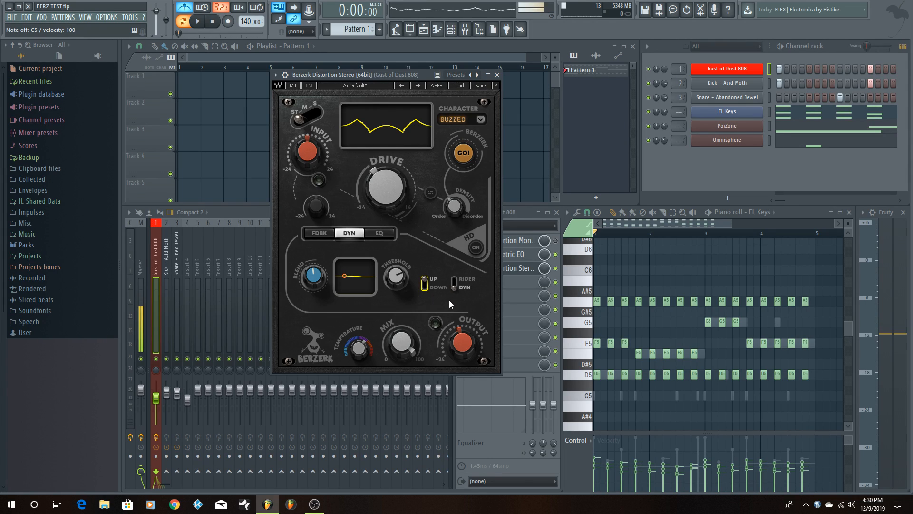
click(425, 285)
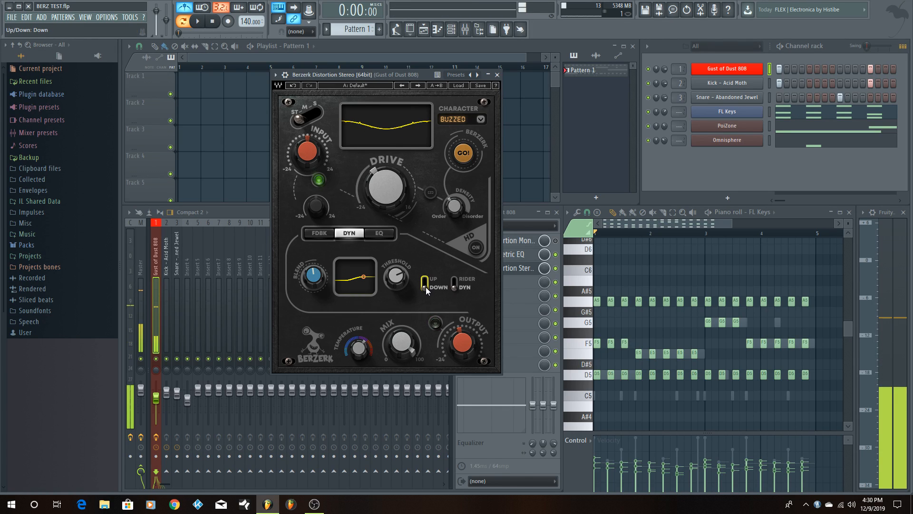
click(454, 283)
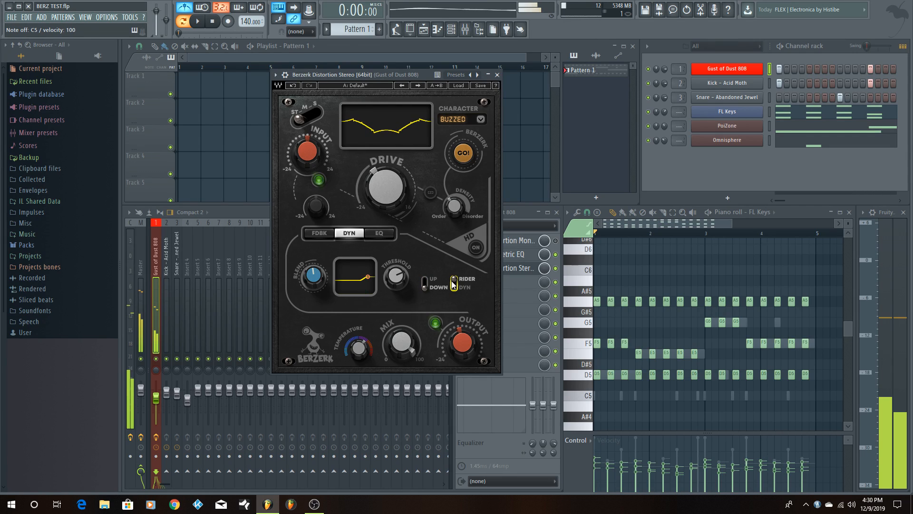
click(426, 285)
drag(400, 278, 418, 282)
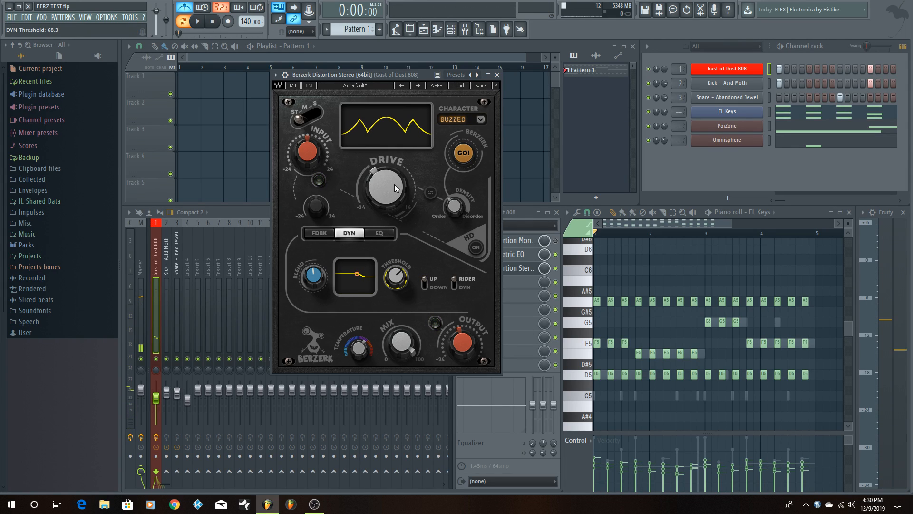
Play the full pattern while lowering the dynamics Threshold to about 42, switch the direction to Down, and stop playback.
key(space)
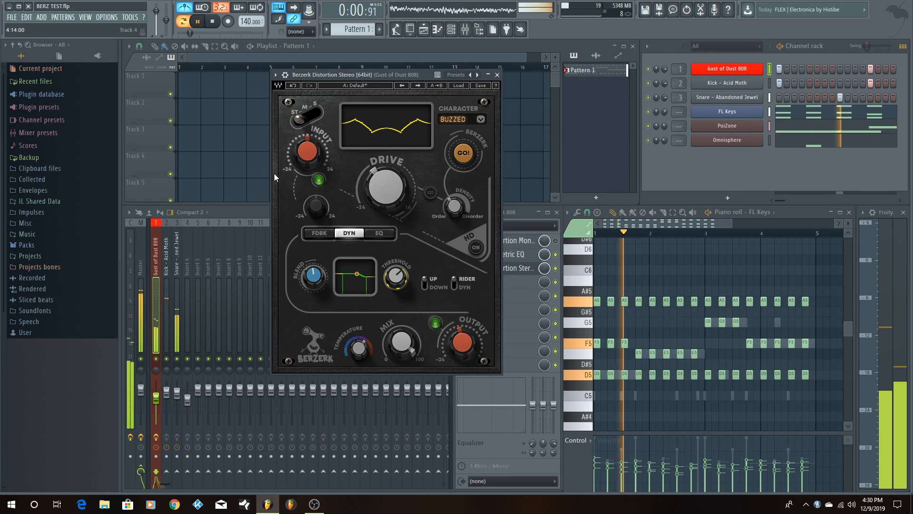
mouse_move(395, 276)
mouse_down()
mouse_move(395, 260)
mouse_move(395, 279)
mouse_up()
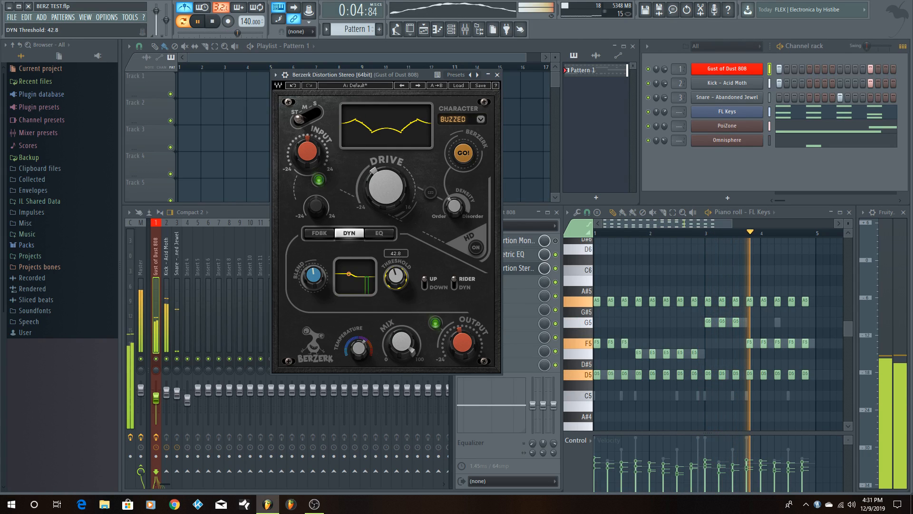
click(425, 283)
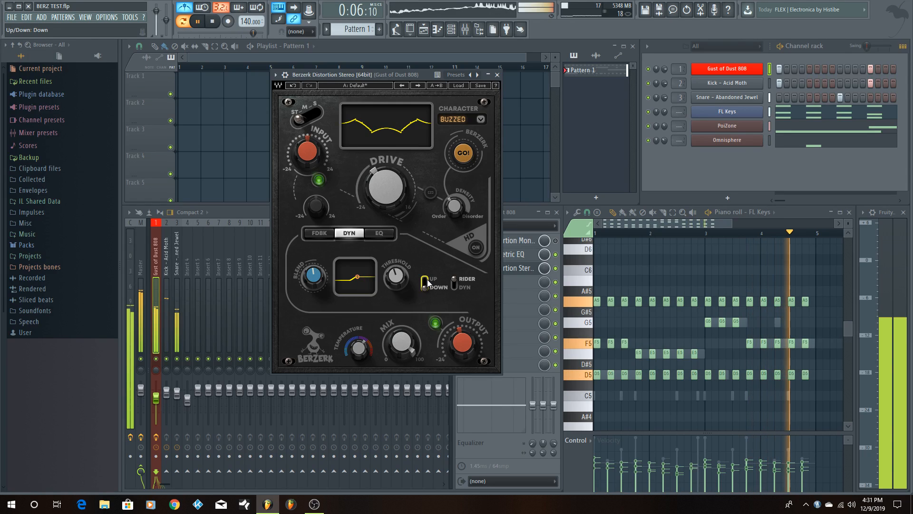
key(space)
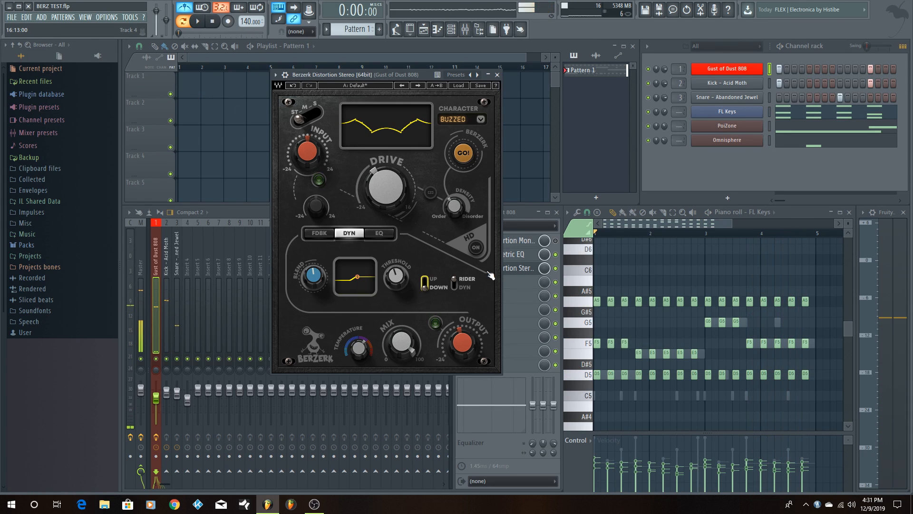
Compare the 808 with HD on and off, leave HD off, and play the pattern briefly.
click(479, 251)
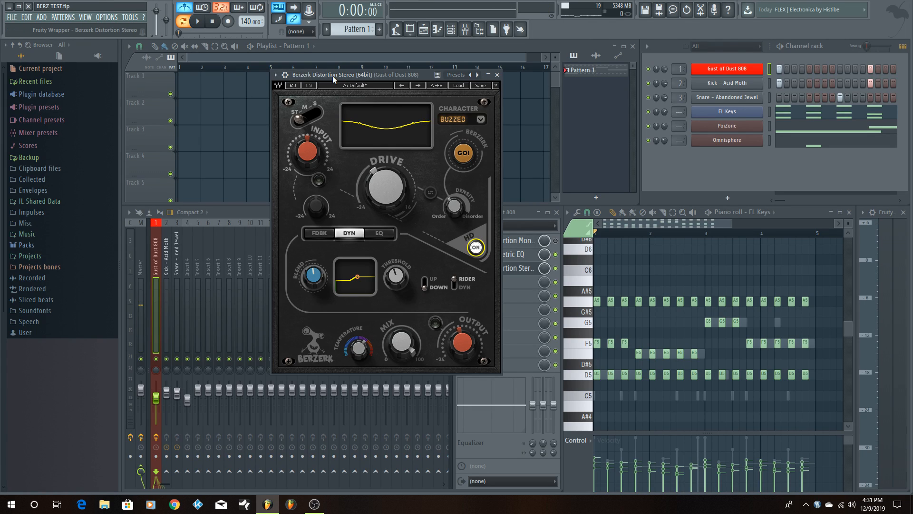
key(x)
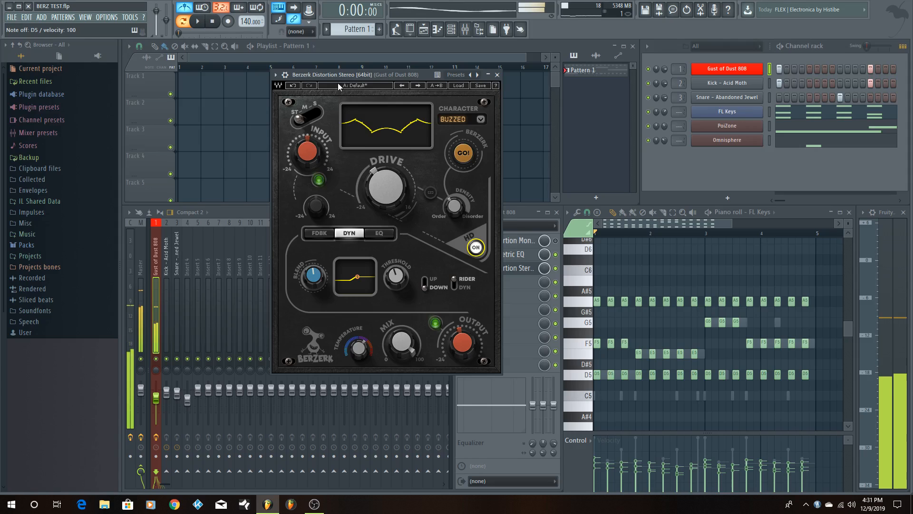
key(z)
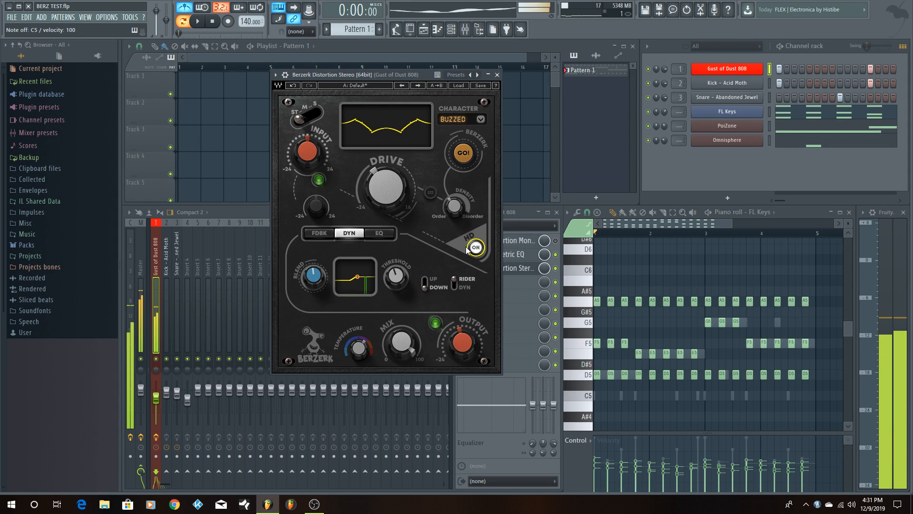
click(475, 250)
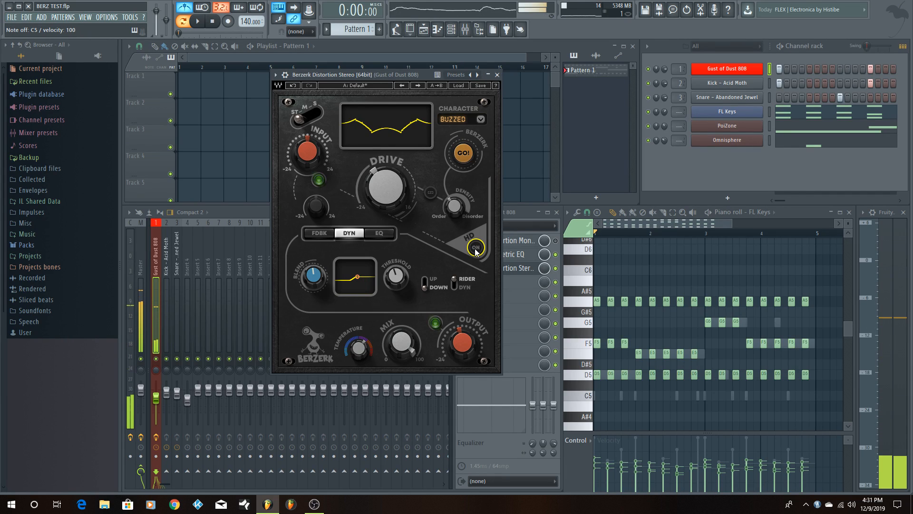
click(475, 249)
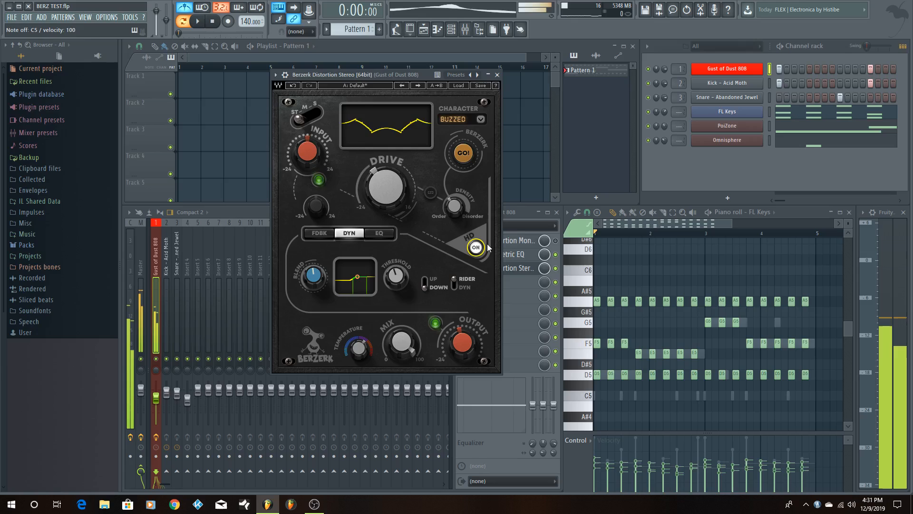
click(476, 248)
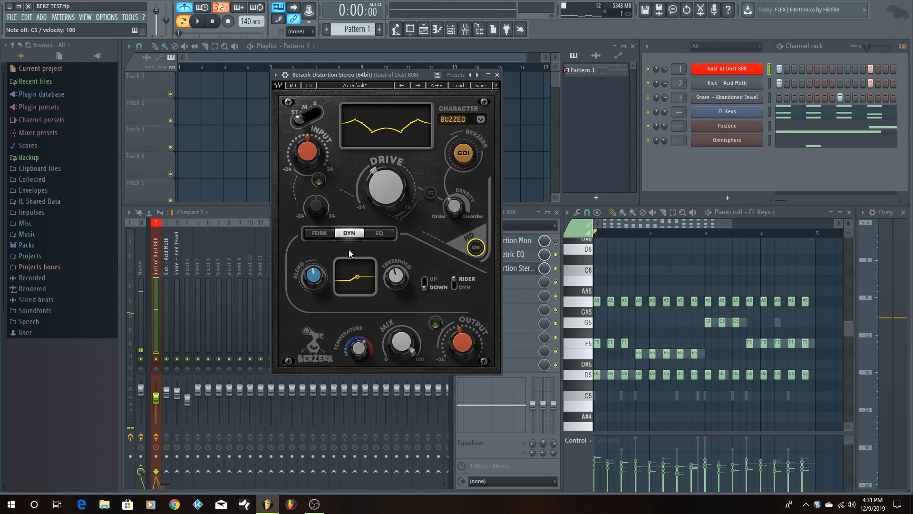
key(space)
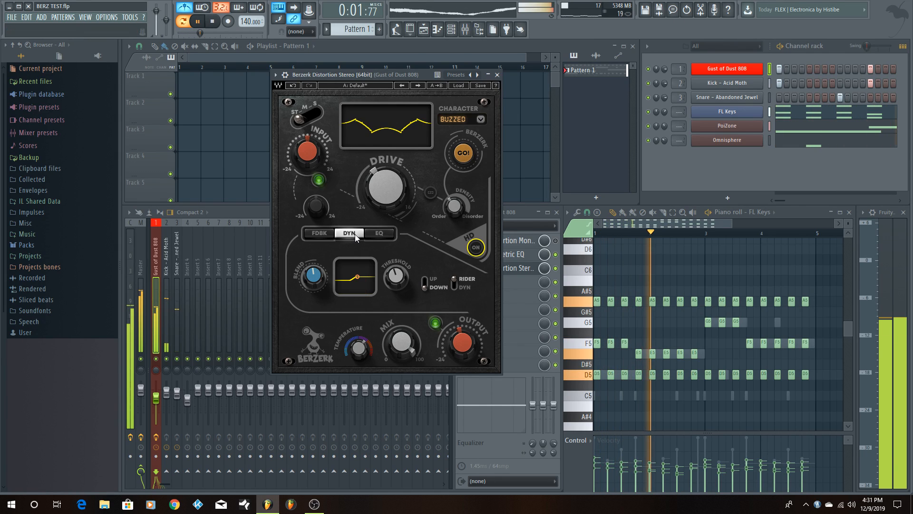
key(space)
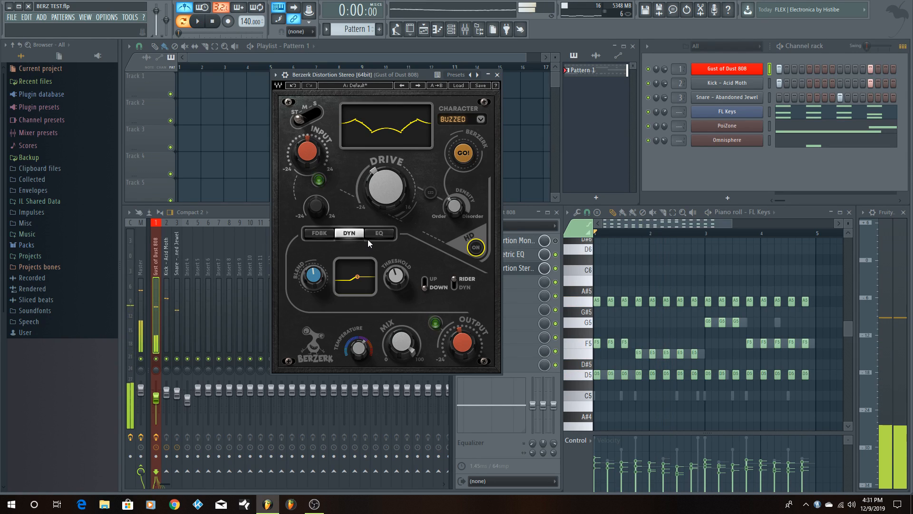
Audition the 808 with the Mix at 100 and at 0, and bring the Mix partway back up.
click(399, 341)
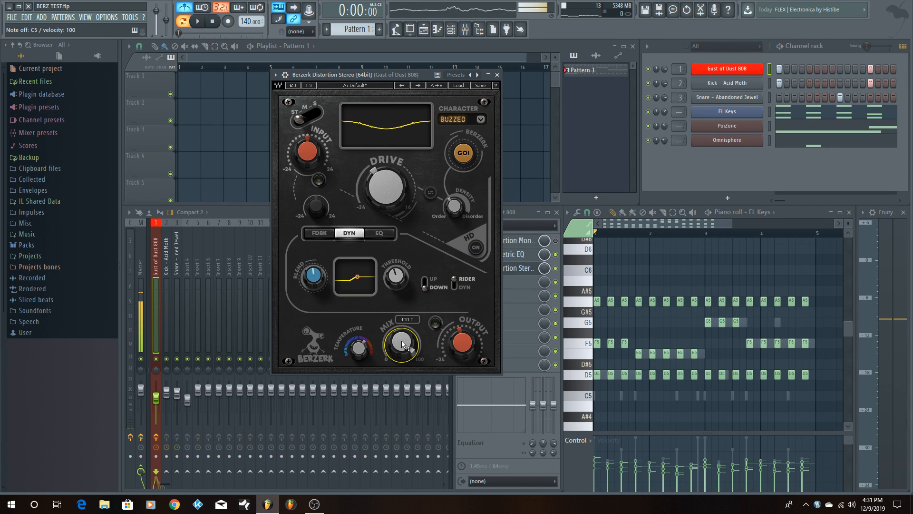
drag(398, 341, 398, 344)
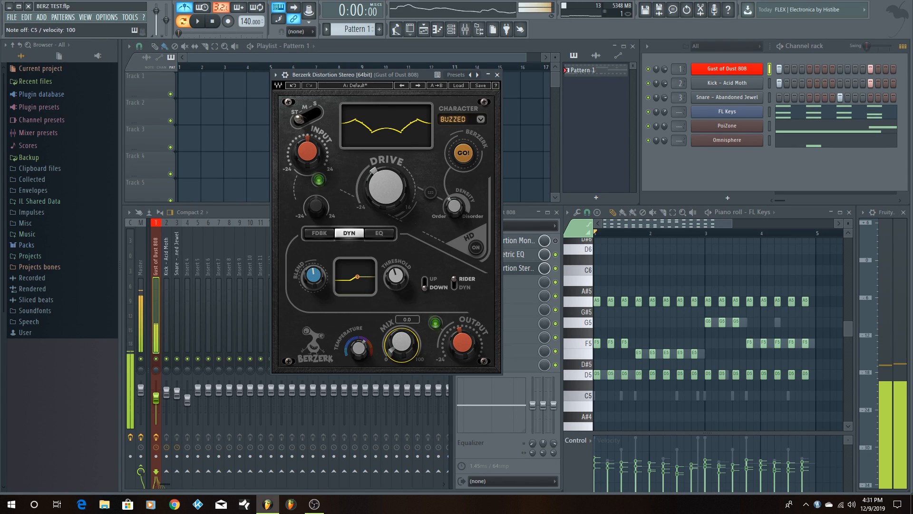
drag(401, 342, 401, 319)
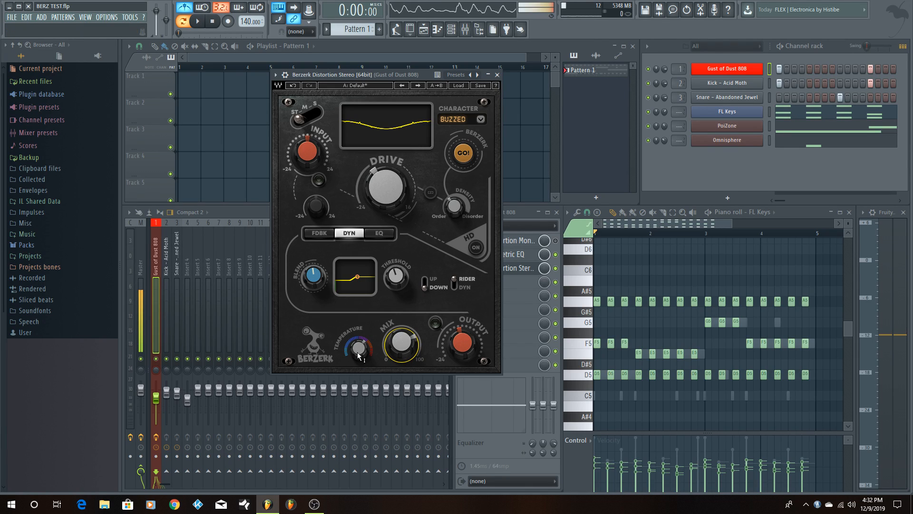
Change the distortion's Temperature and audition the 808.
mouse_move(357, 352)
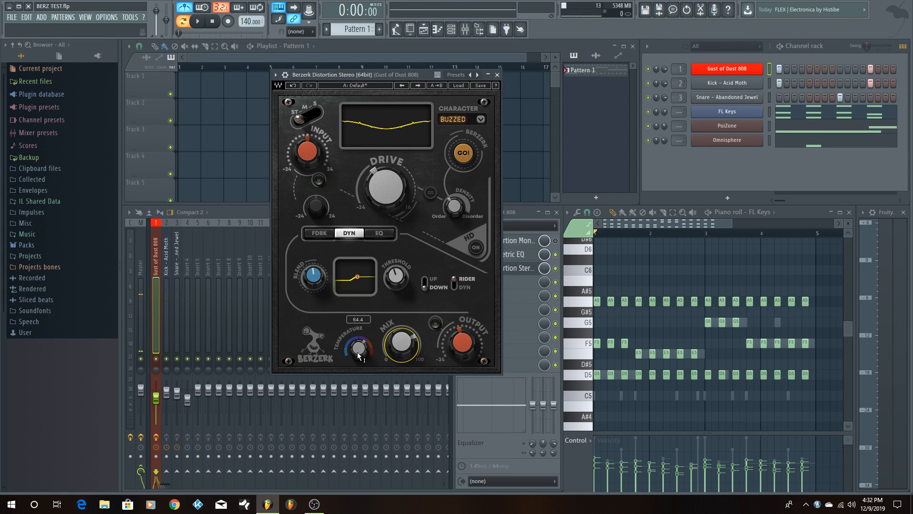
drag(358, 352, 364, 359)
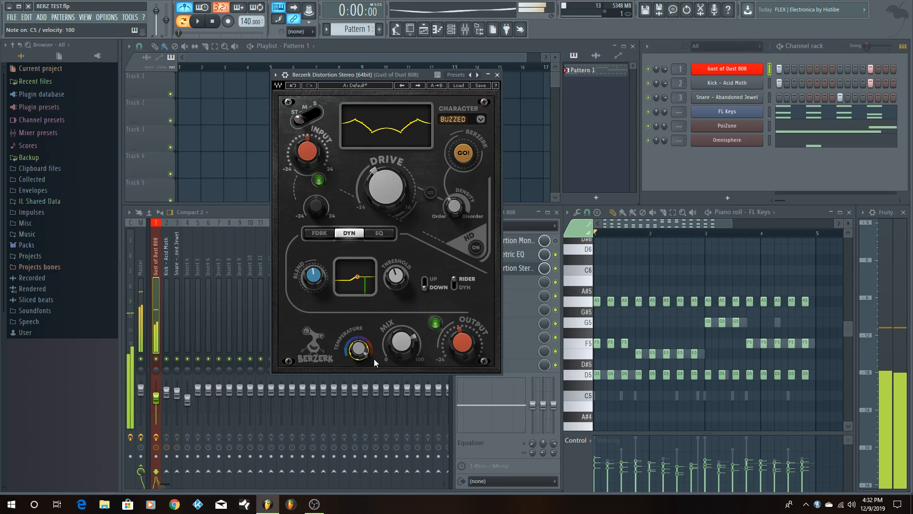
Sweep the Temperature between 31 and 0 while auditioning the 808, set it to about 29, and play the pattern briefly.
drag(358, 351, 358, 351)
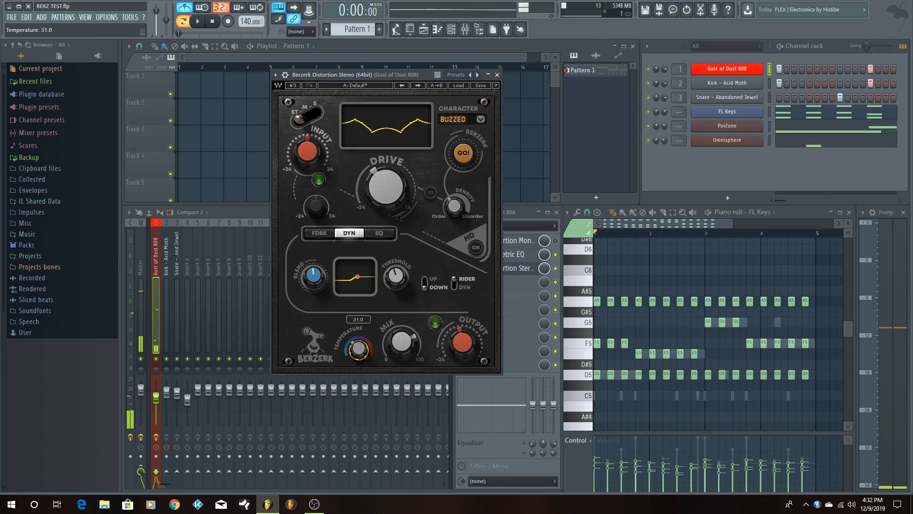
key(q)
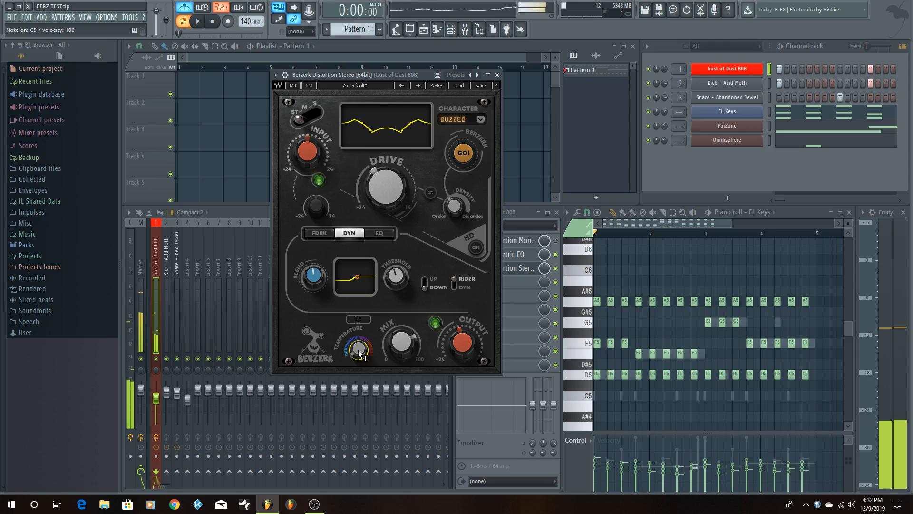
mouse_move(358, 351)
mouse_down()
mouse_move(358, 307)
mouse_move(361, 354)
mouse_up()
key(q)
key(space)
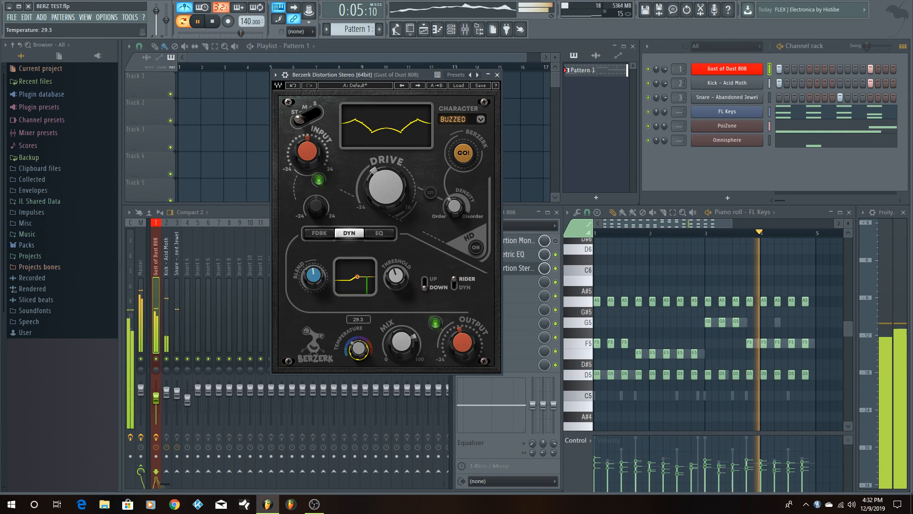
key(space)
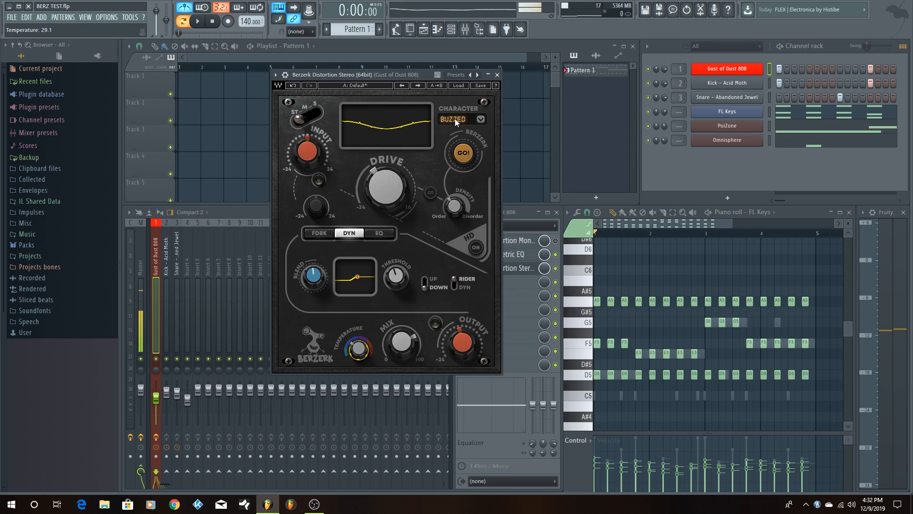
Switch the distortion character to Trippy and set the Drive to about -13.7 dB while playing the pattern.
key(space)
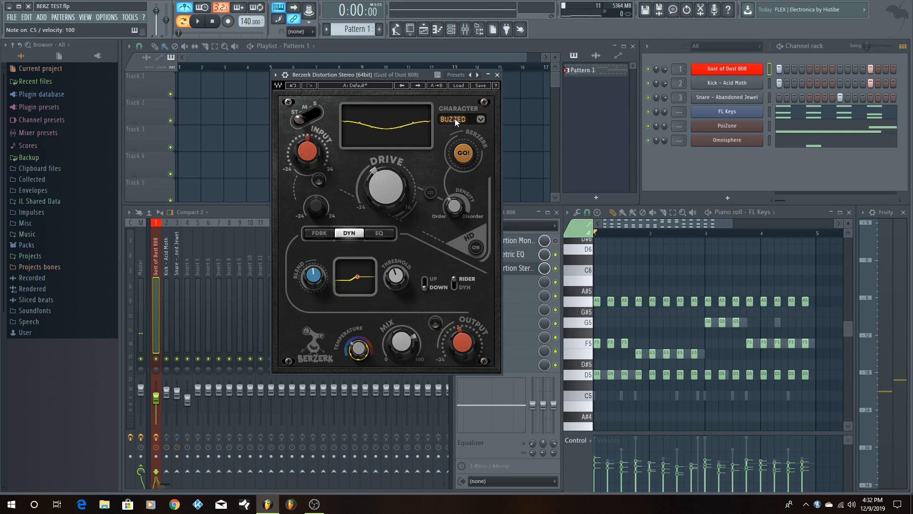
scroll(455, 119, down, 1)
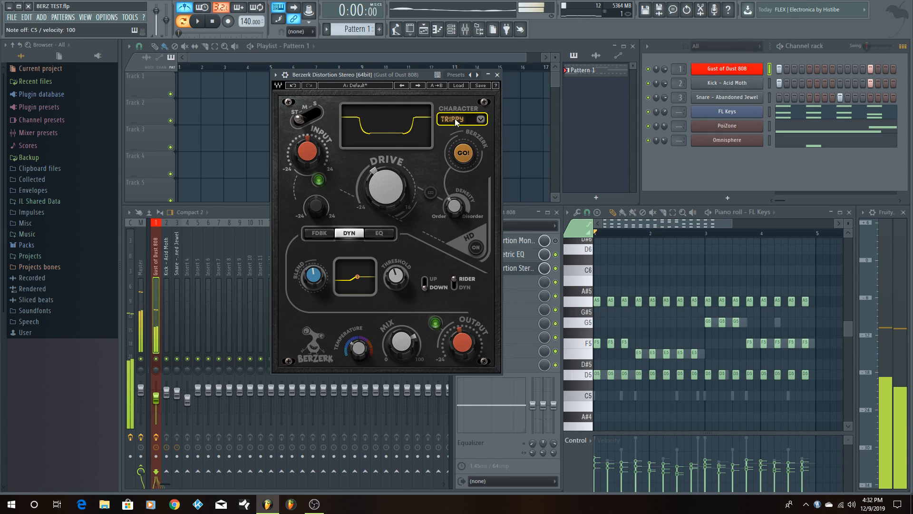
key(space)
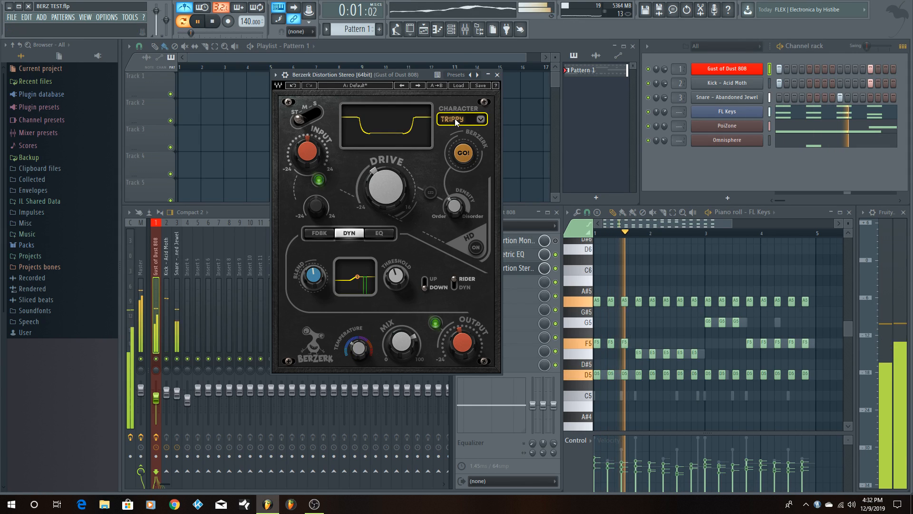
mouse_move(386, 186)
mouse_down()
mouse_move(386, 149)
mouse_move(386, 197)
mouse_up()
key(space)
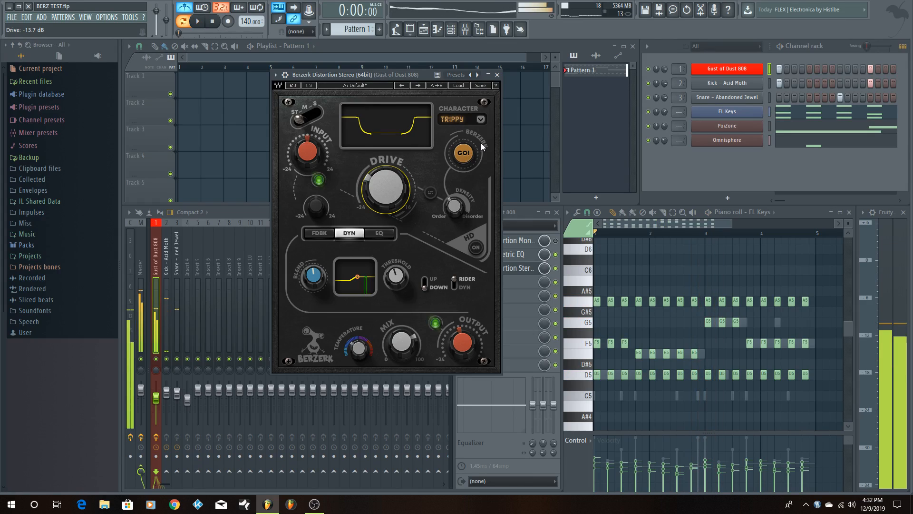
Trigger the Berzerk function and, with the pattern playing, set the Density to about 64 and the Drive to about -20.1 dB.
click(470, 151)
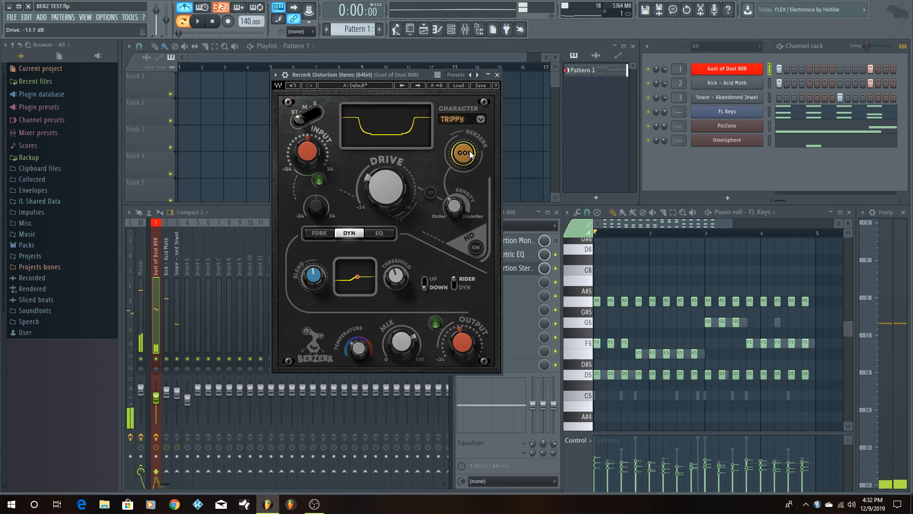
key(space)
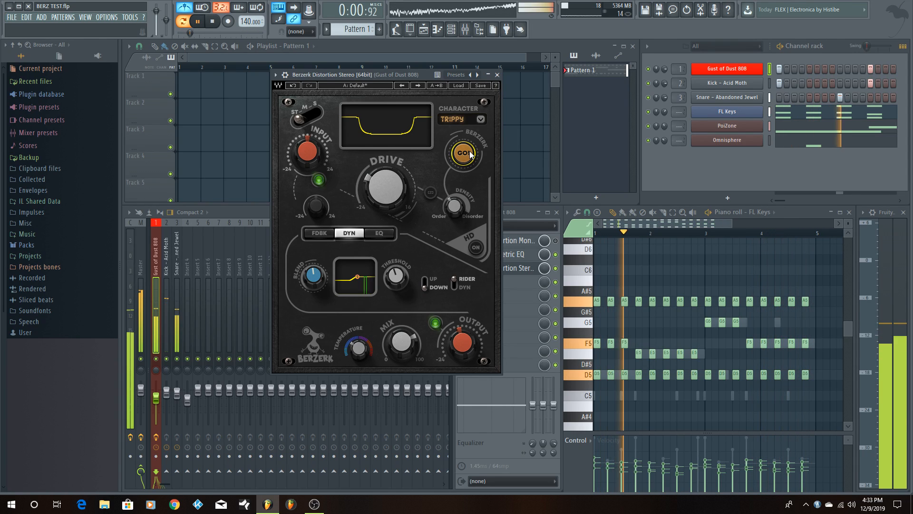
drag(458, 215, 458, 202)
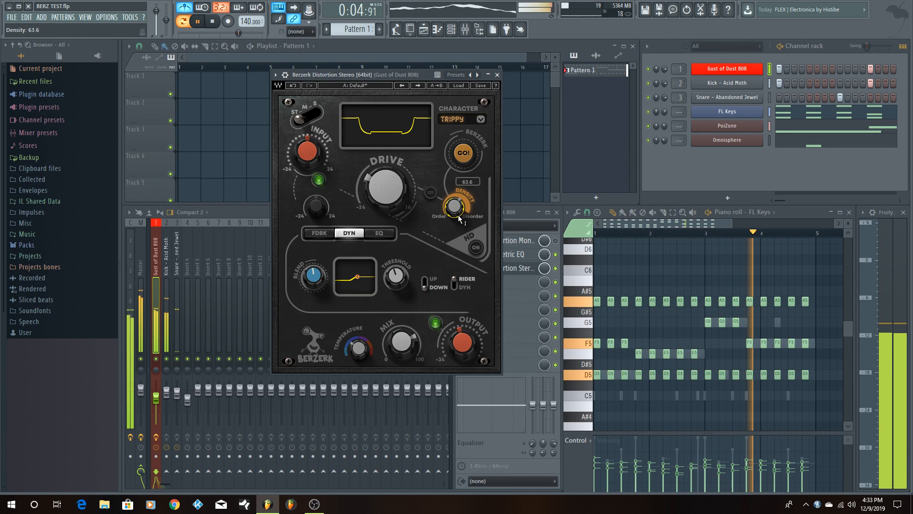
drag(389, 192, 389, 202)
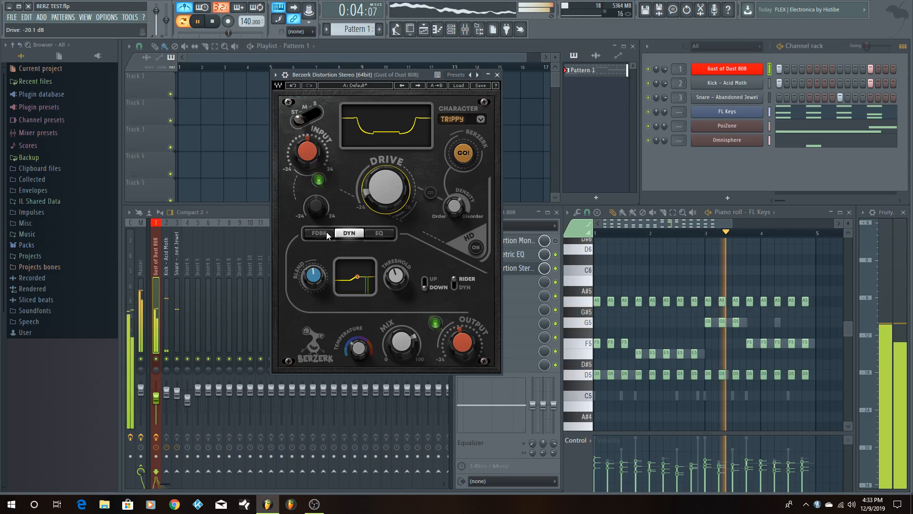
Show the feedback controls and set the low octave to 1 and the high octave to 3 during playback.
click(327, 232)
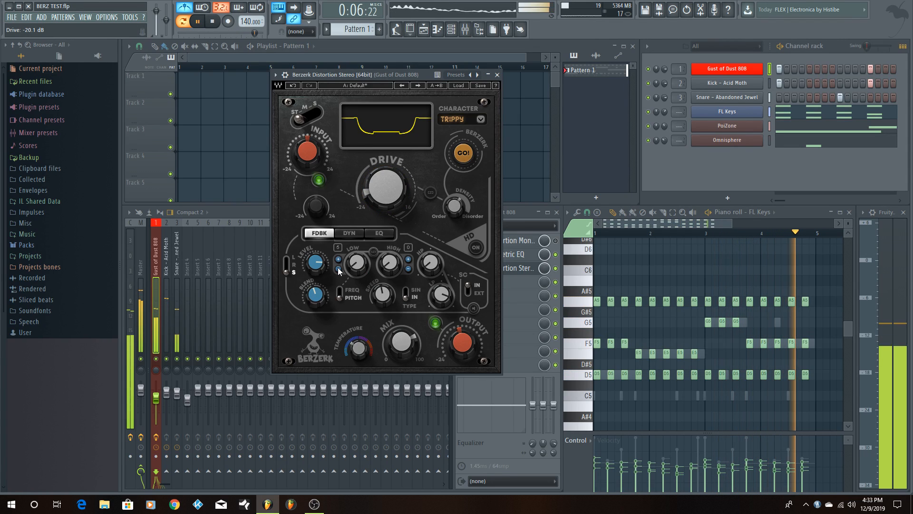
click(338, 269)
click(338, 269)
click(408, 259)
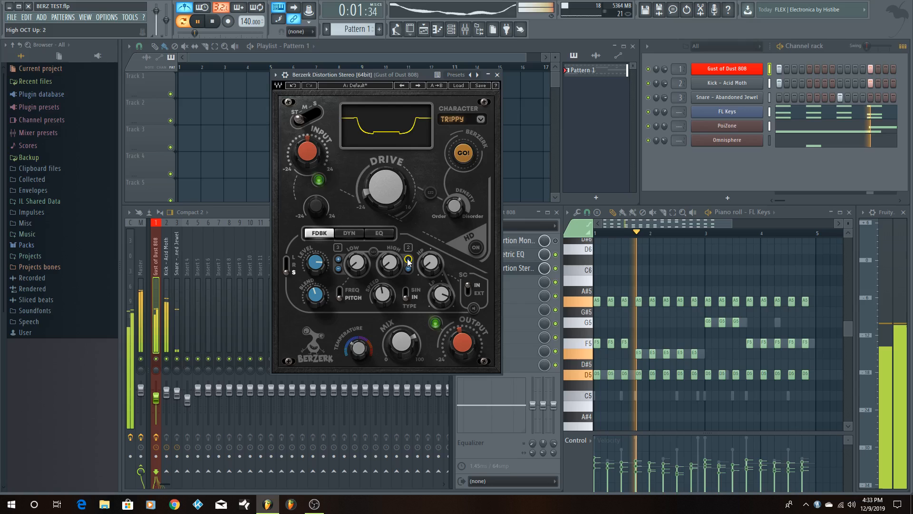
click(408, 259)
click(408, 260)
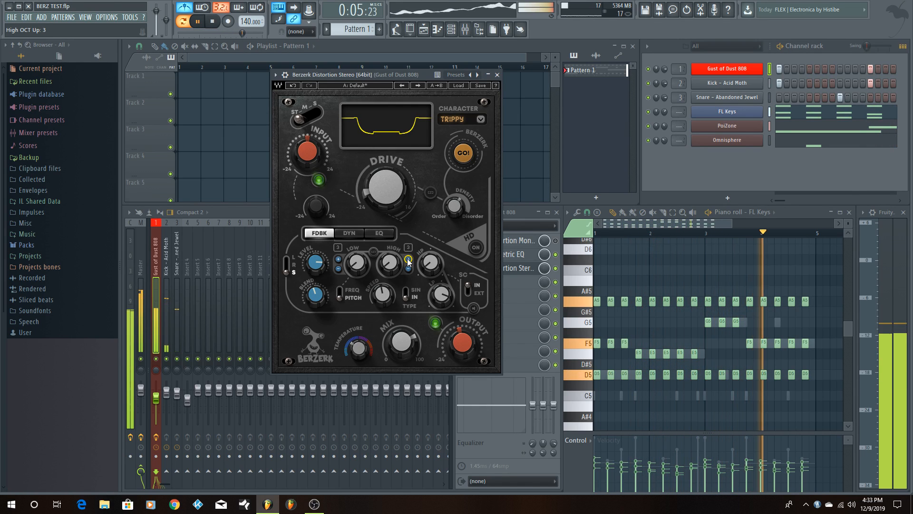
click(338, 269)
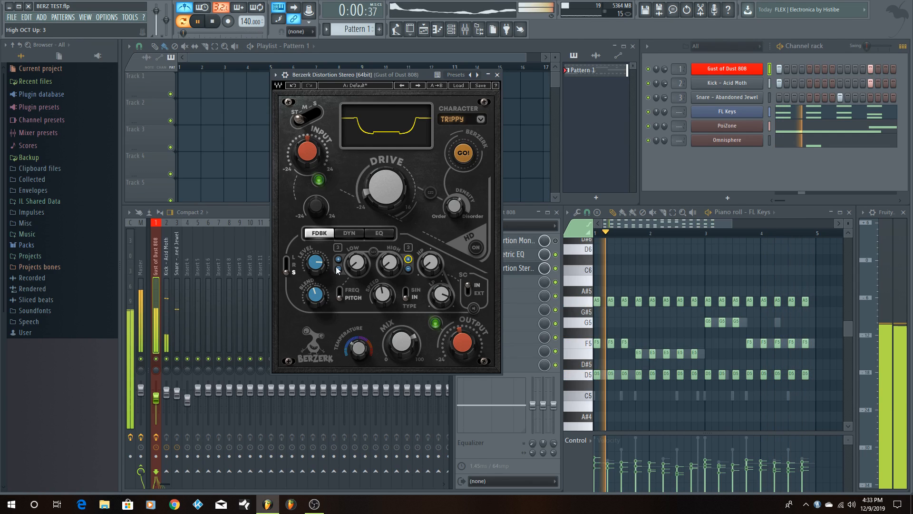
click(338, 270)
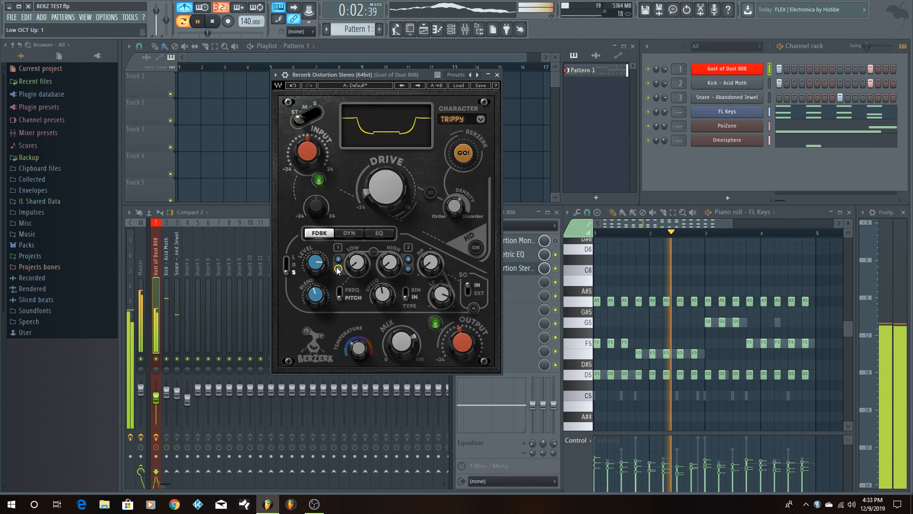
Try a fast feedback Speed, set the Blend to about 36.6, lower the Speed to 0.1, and set the low note to F.
mouse_move(389, 298)
mouse_down()
mouse_move(389, 278)
mouse_move(382, 298)
mouse_up()
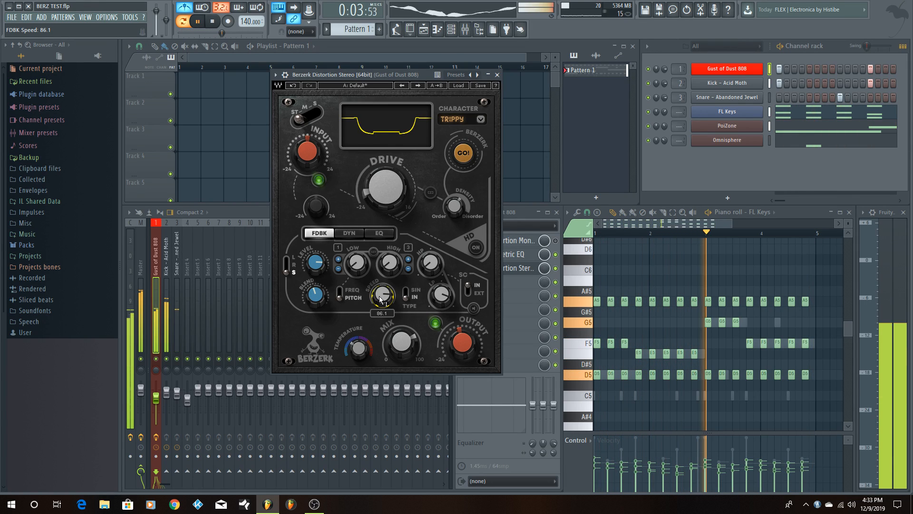
mouse_move(315, 294)
mouse_down()
mouse_move(315, 286)
mouse_move(316, 295)
mouse_up()
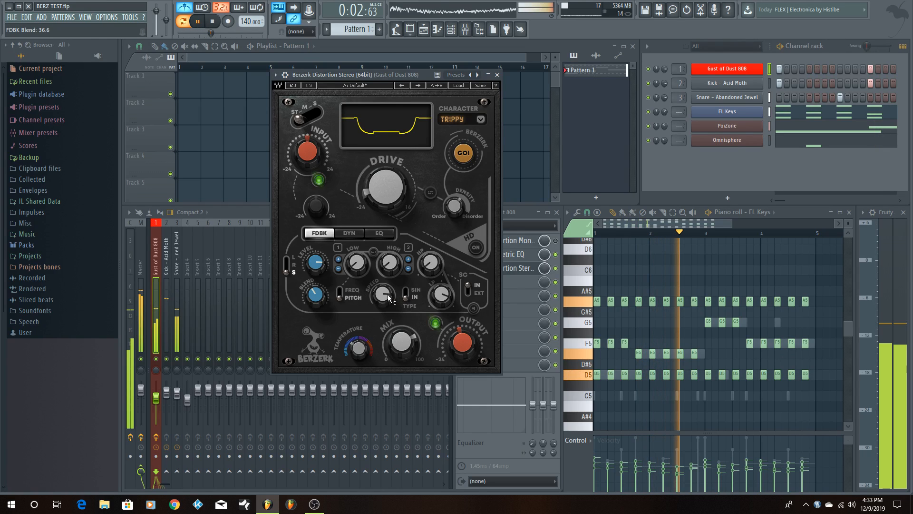
mouse_move(383, 294)
mouse_down()
mouse_move(382, 287)
mouse_move(382, 304)
mouse_up()
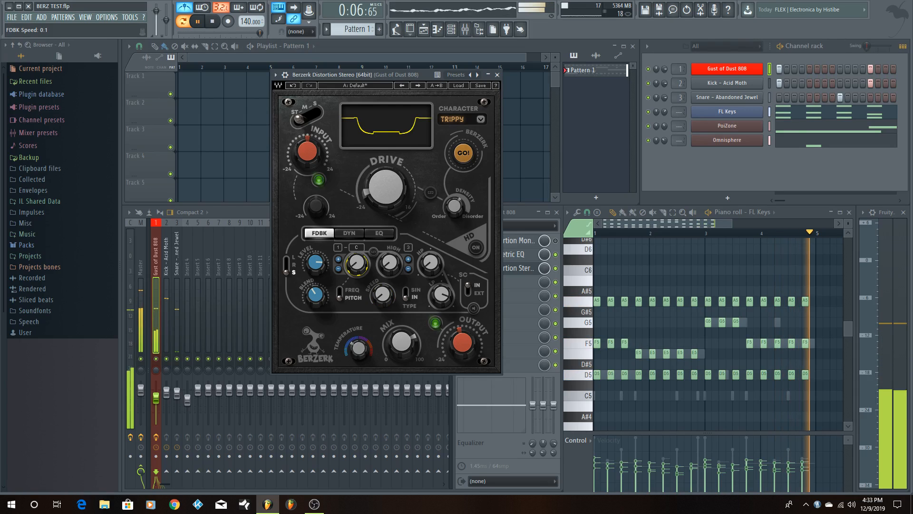
drag(353, 267, 353, 245)
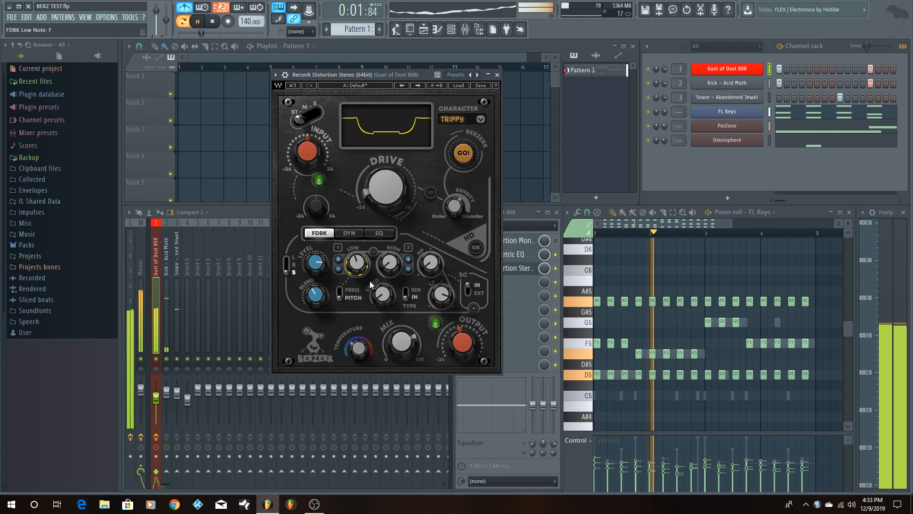
Raise the Drive to about 1.6 dB, stop playback, and close the stereo Berzerk Distortion window.
drag(386, 188, 386, 149)
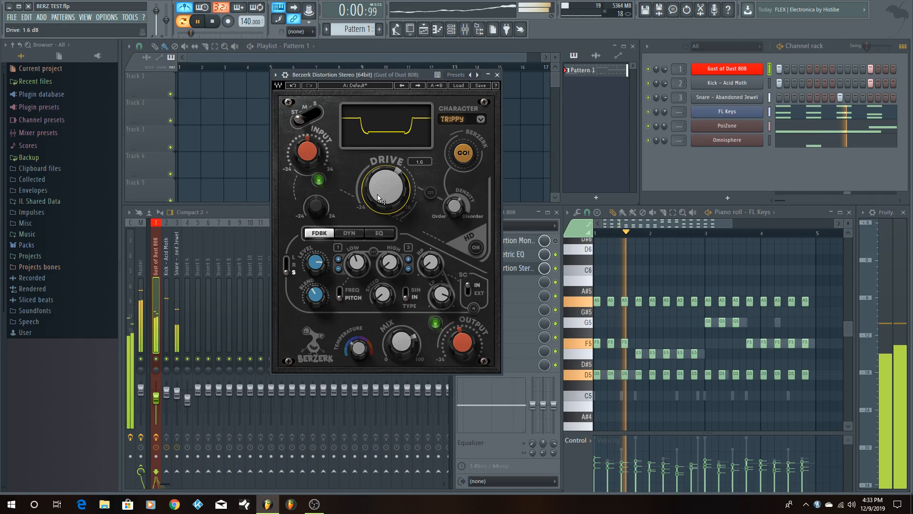
key(space)
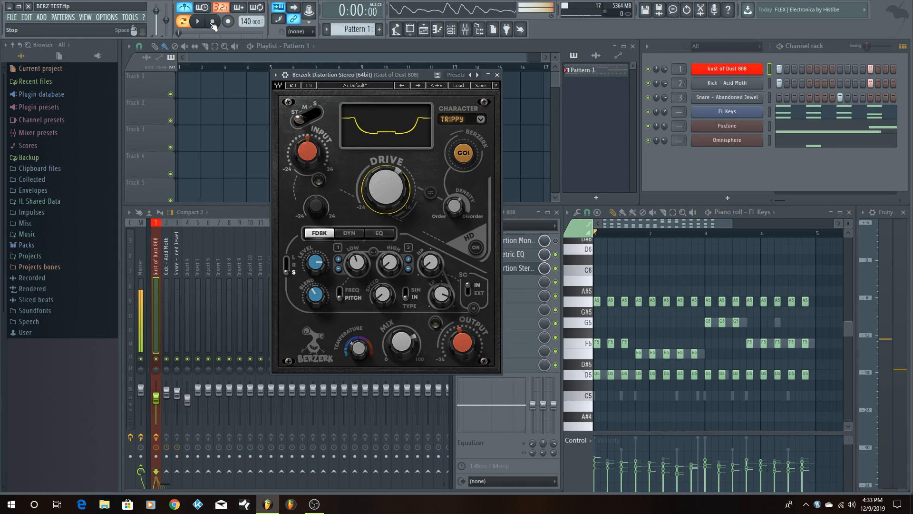
click(497, 75)
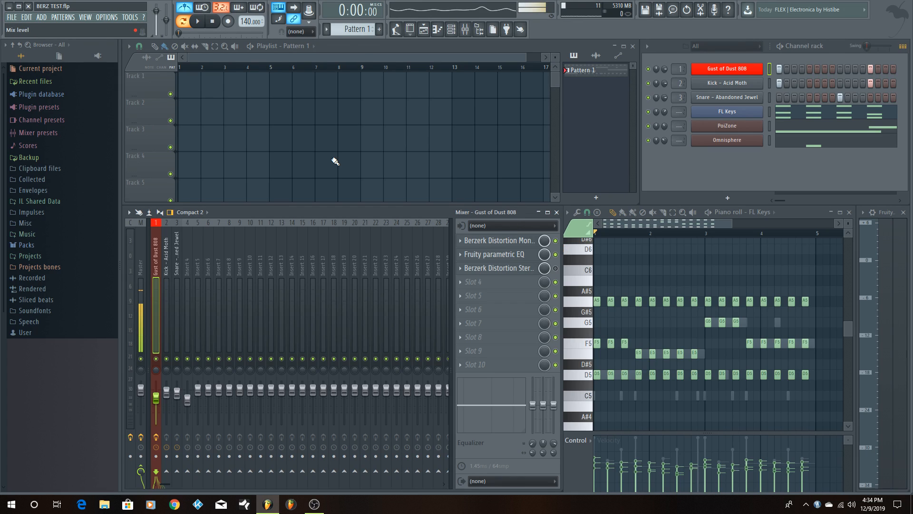
Compare the pattern with the mono Berzerk Distortion active and bypassed, leave it active, and stop playback.
click(200, 26)
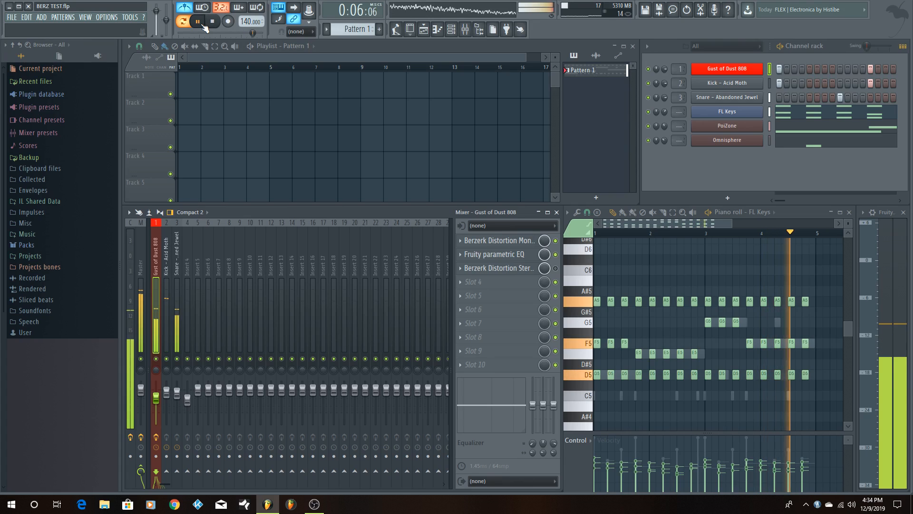
click(212, 22)
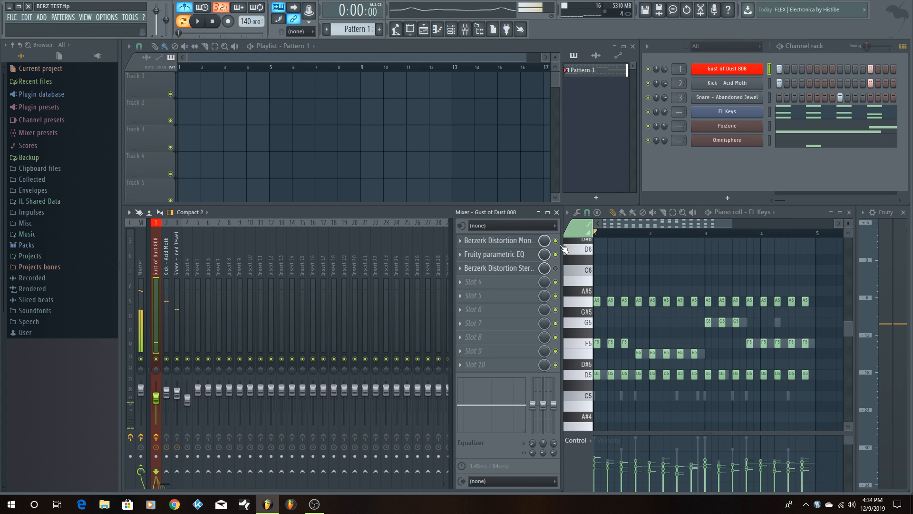
key(space)
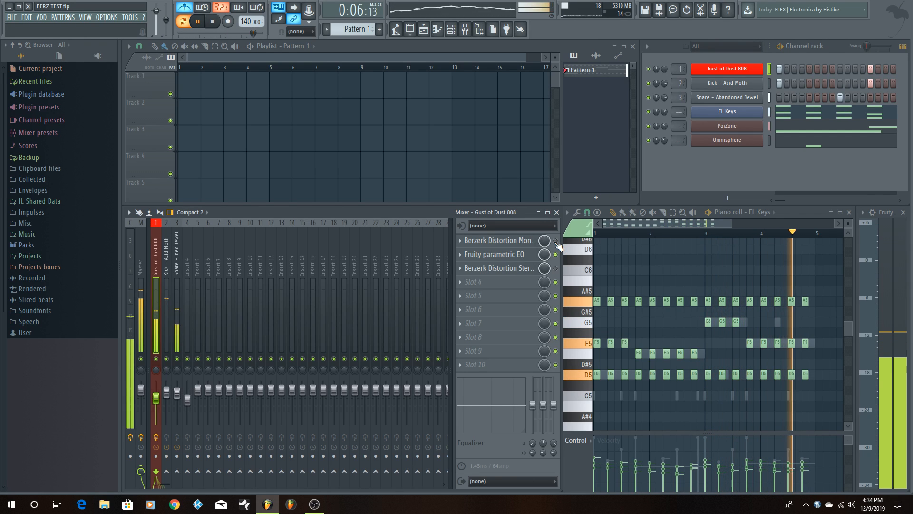
right_click(554, 240)
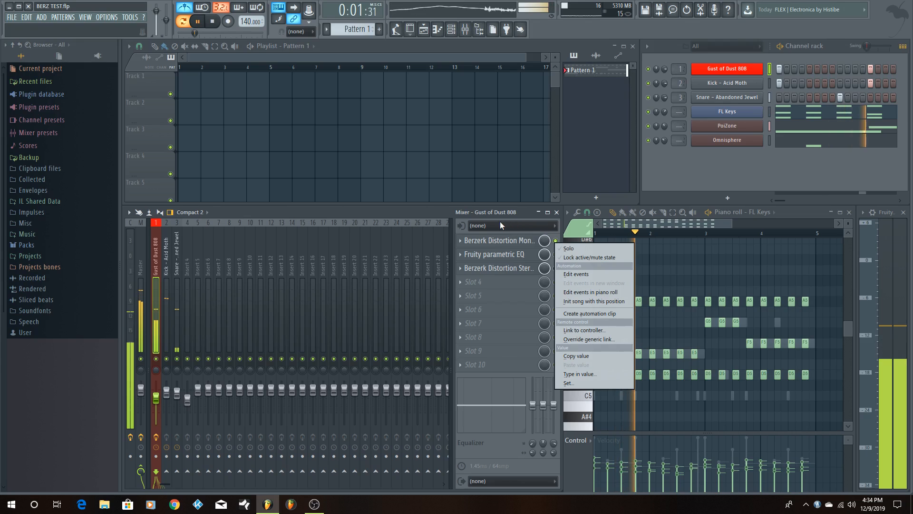
click(422, 217)
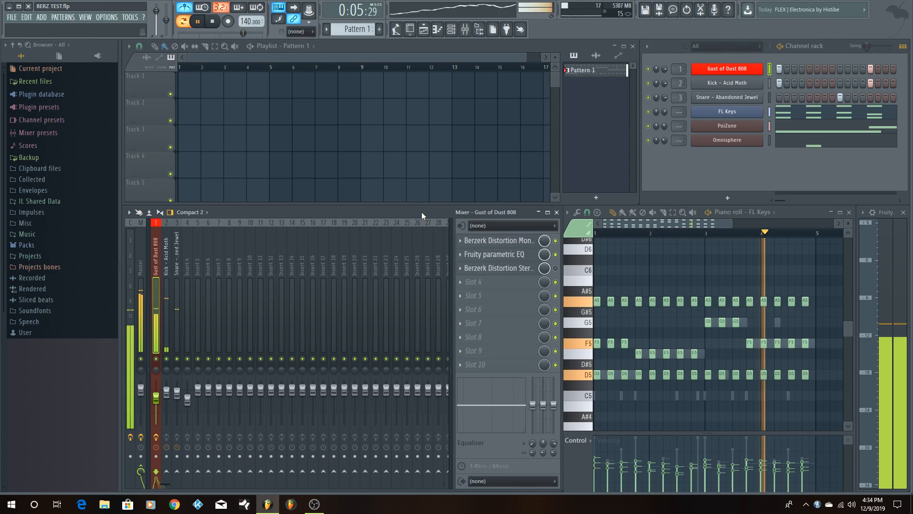
key(space)
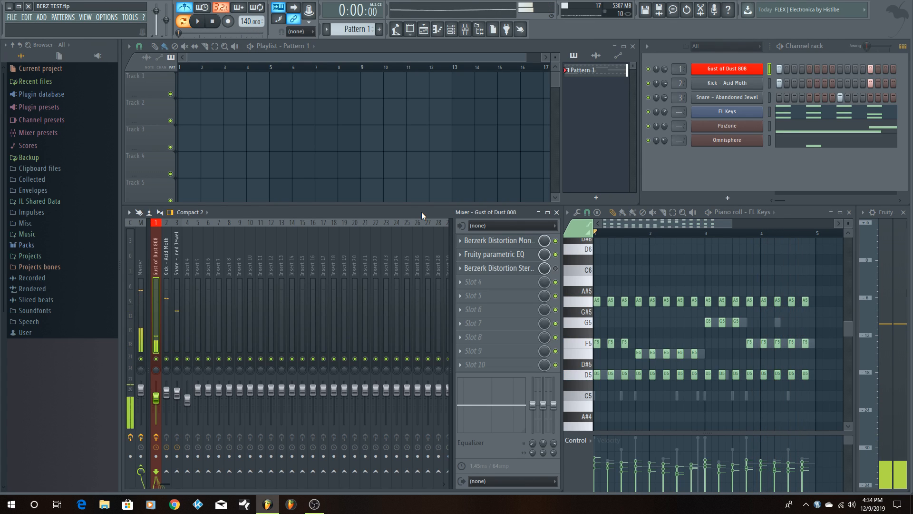